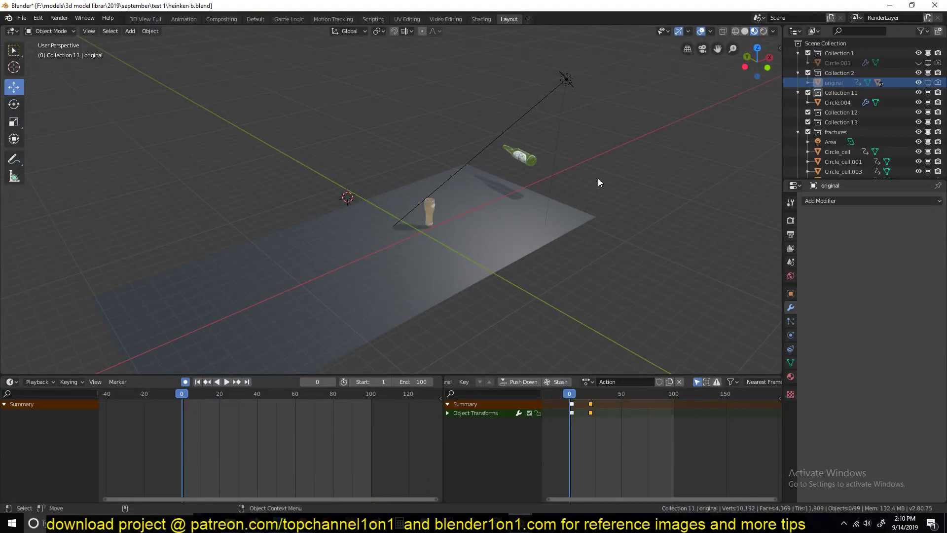
# Play the animation of the bottle hitting the glass and shattering, and return to the start frame.
pyautogui.moveTo(598, 182); pyautogui.dragTo(562, 176, button='middle')
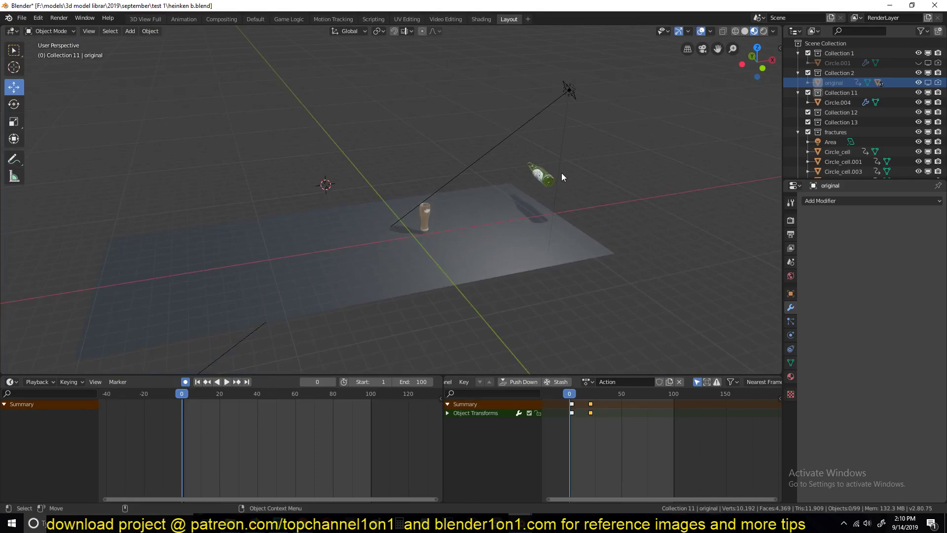
pyautogui.scroll(3, 561, 173)
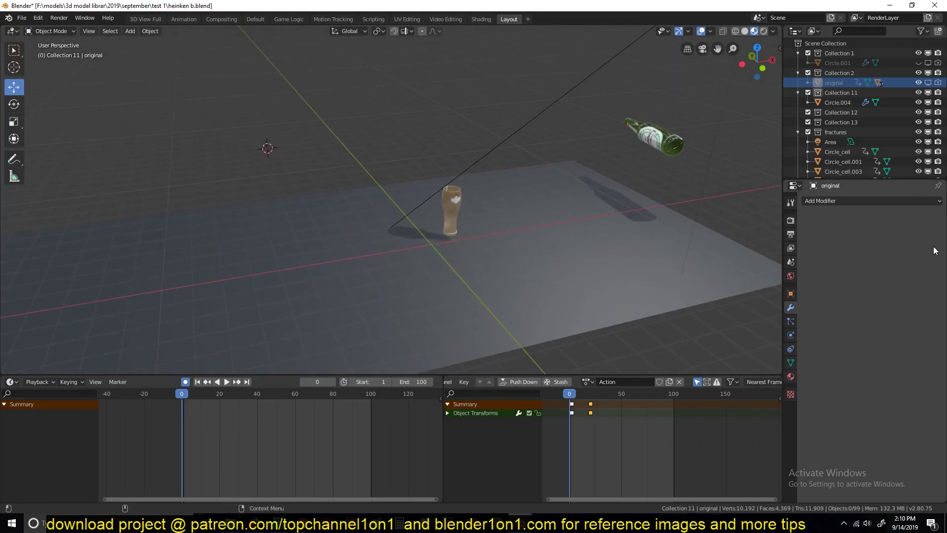
pyautogui.keyDown('shift'); pyautogui.moveTo(573, 136); pyautogui.dragTo(544, 126, button='middle'); pyautogui.keyUp('shift')
pyautogui.press('space')
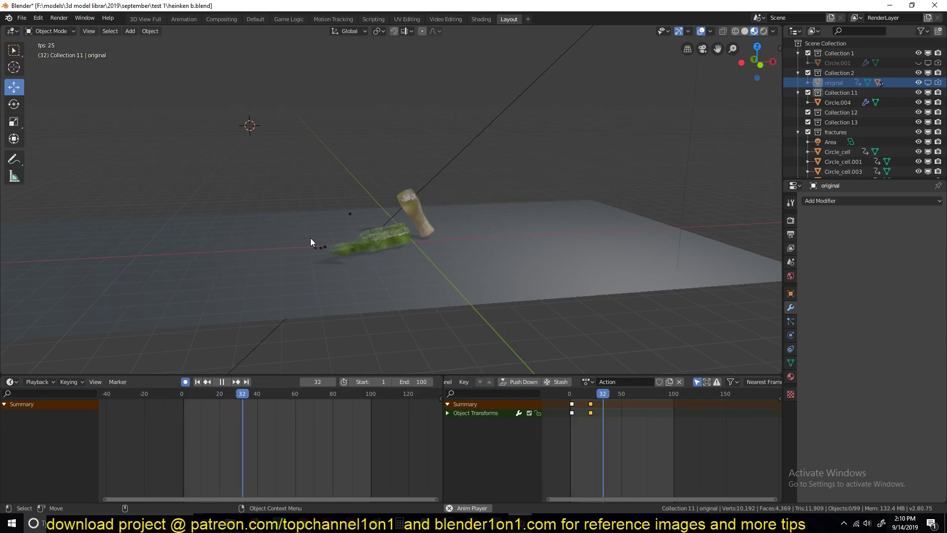
pyautogui.press('Escape')
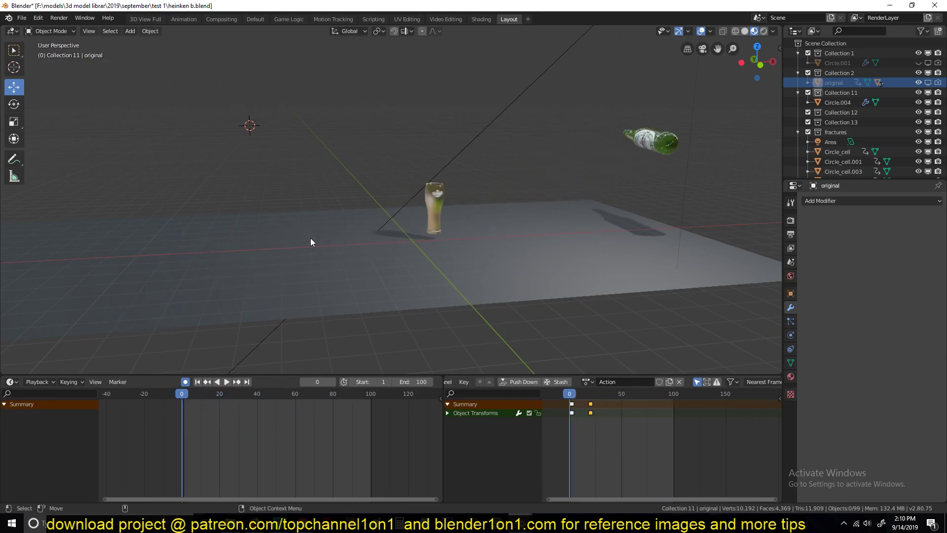
# Select the ground plane and replay the shattering animation.
pyautogui.click(377, 266)
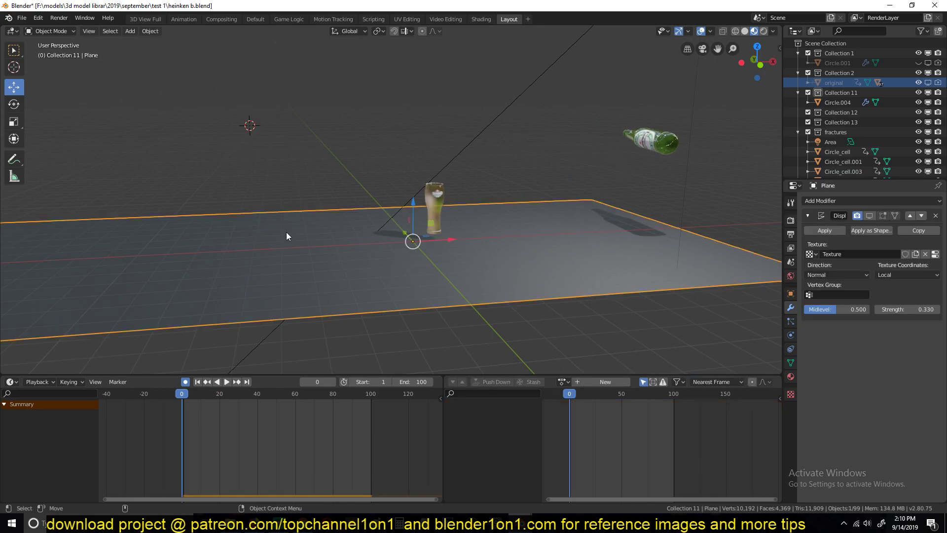
pyautogui.moveTo(333, 247); pyautogui.dragTo(410, 253, button='middle')
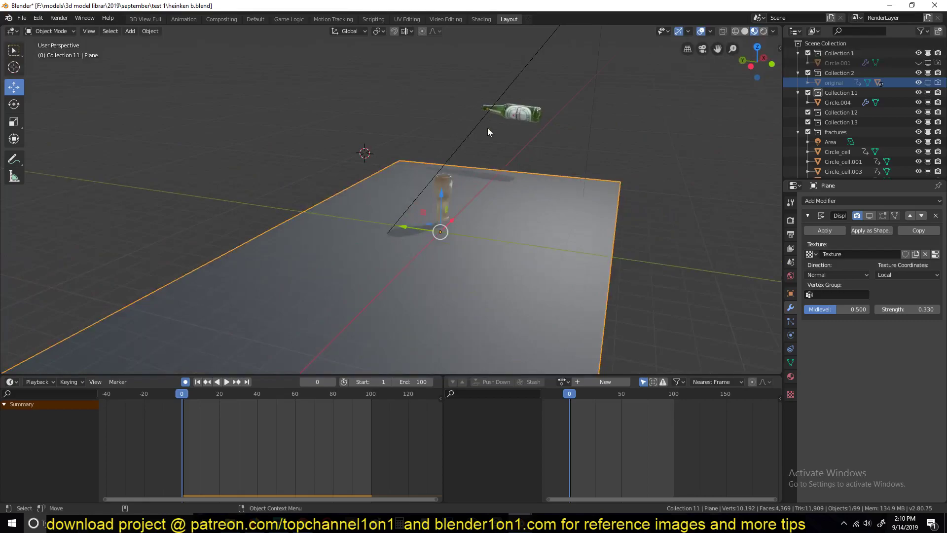
pyautogui.press('space')
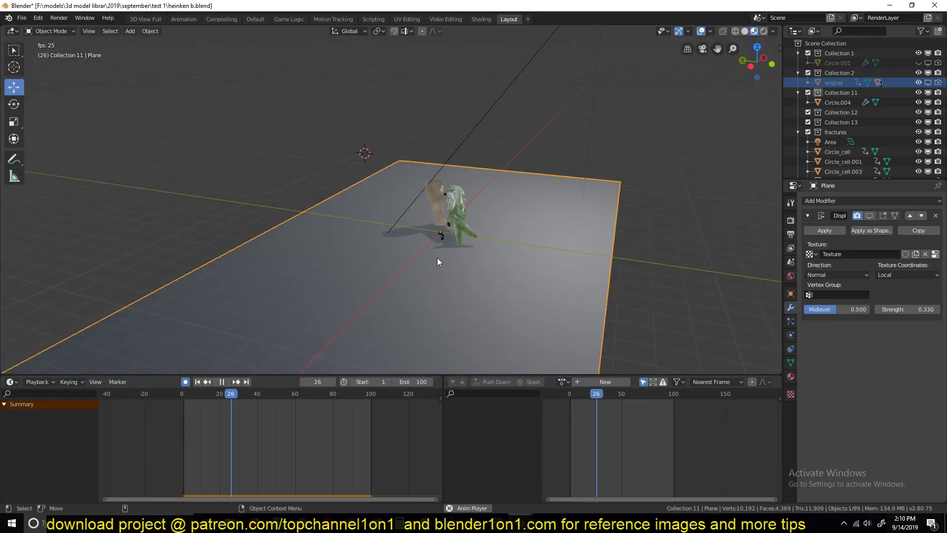
pyautogui.press('Escape')
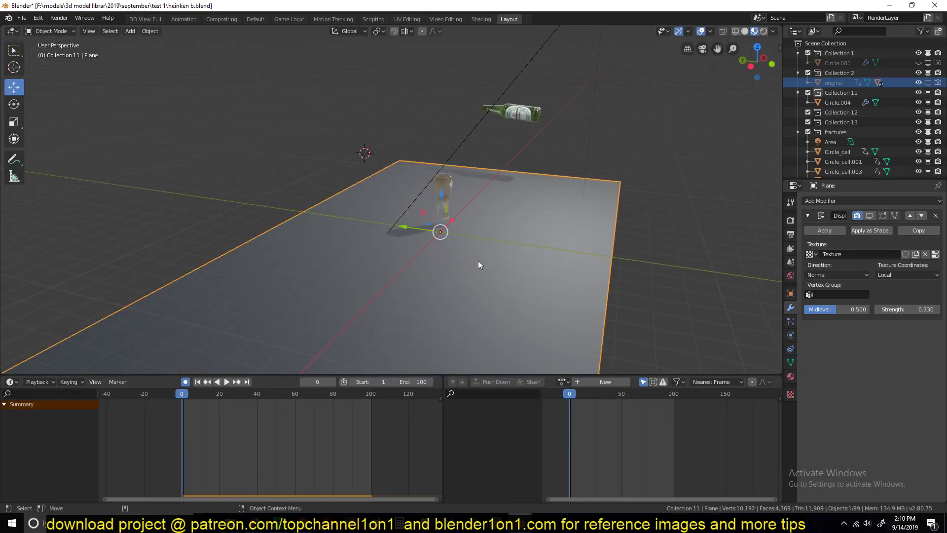
# Enable viewport display of the ground plane's Displace modifier and play the simulation over the uneven surface.
pyautogui.moveTo(478, 260); pyautogui.dragTo(384, 203, button='middle')
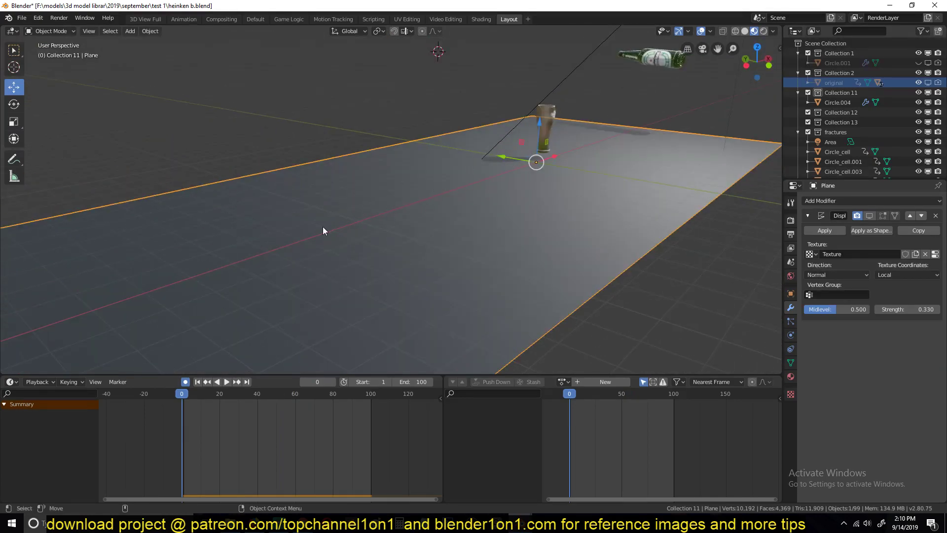
pyautogui.moveTo(322, 230); pyautogui.dragTo(419, 198, button='middle')
pyautogui.moveTo(556, 211); pyautogui.dragTo(503, 205, button='middle')
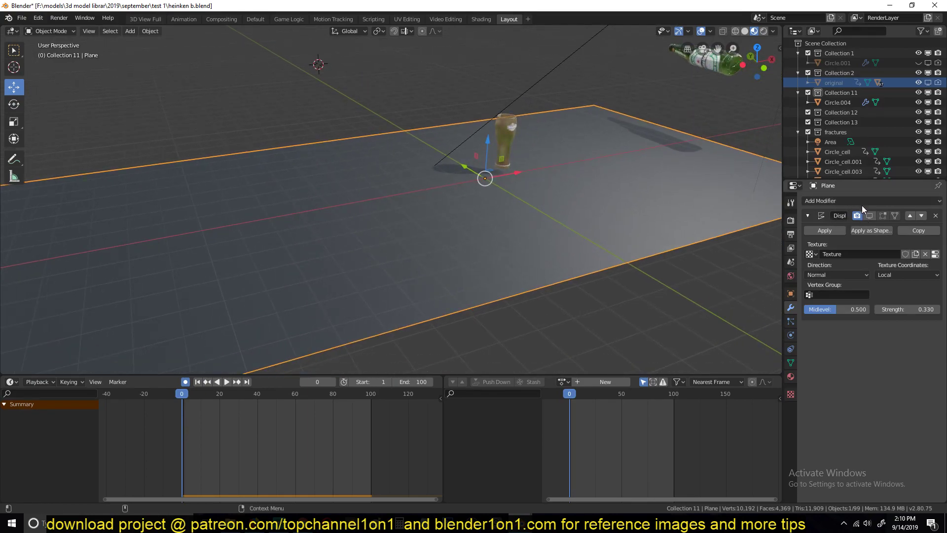
pyautogui.click(868, 215)
pyautogui.moveTo(700, 207); pyautogui.dragTo(594, 169, button='middle')
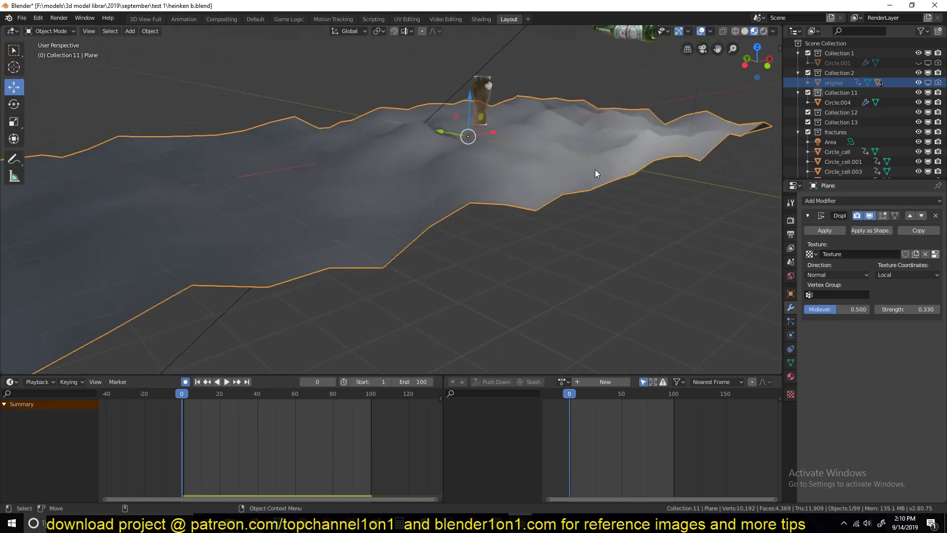
pyautogui.press('space')
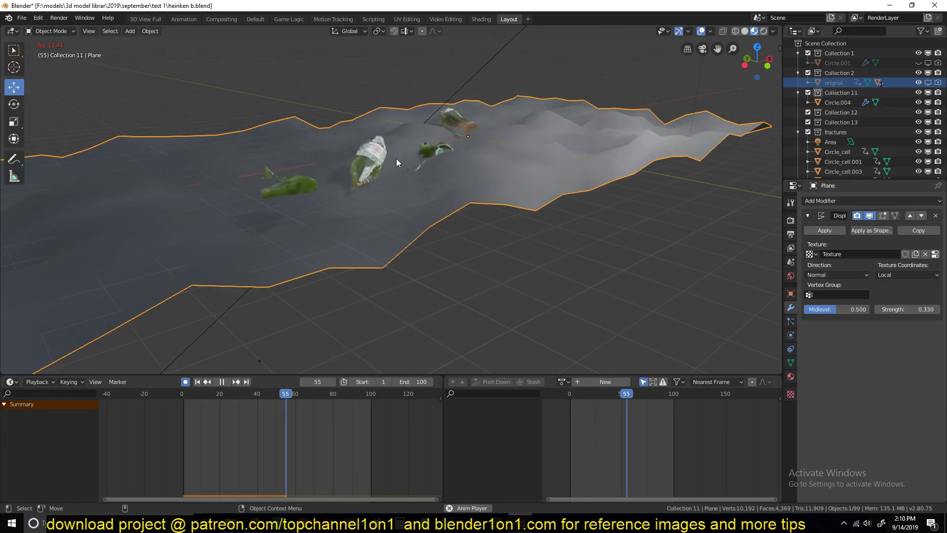
pyautogui.moveTo(397, 162); pyautogui.dragTo(481, 169, button='middle')
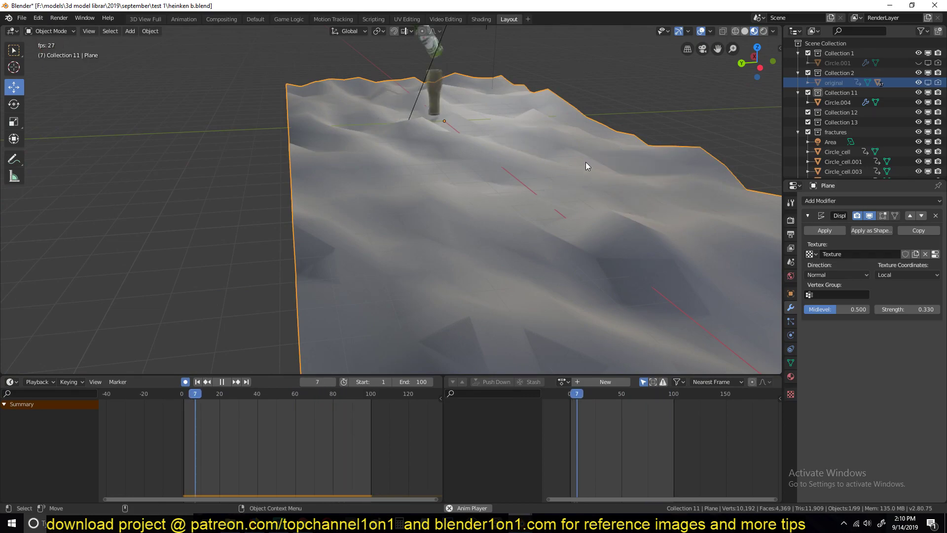
pyautogui.press('Escape')
pyautogui.moveTo(586, 163); pyautogui.dragTo(456, 182, button='middle')
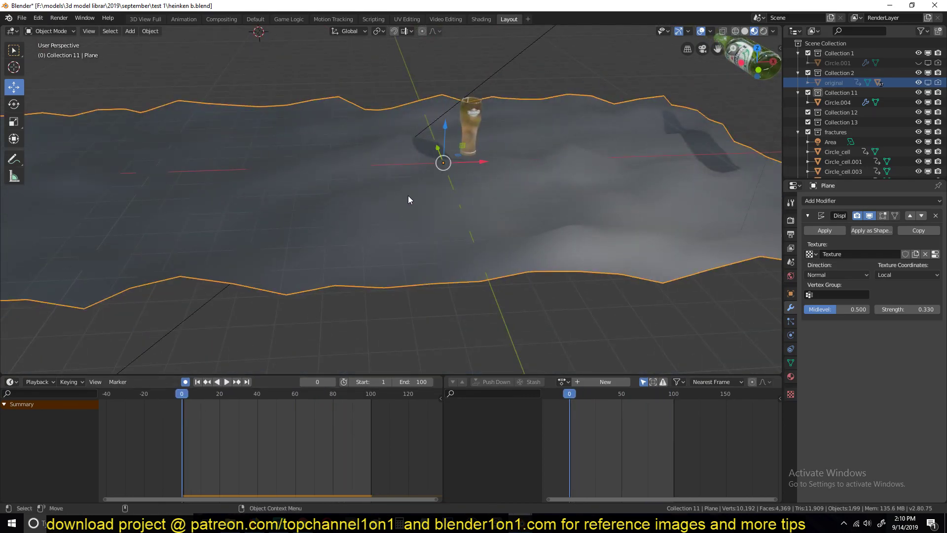
pyautogui.scroll(-3, 471, 192)
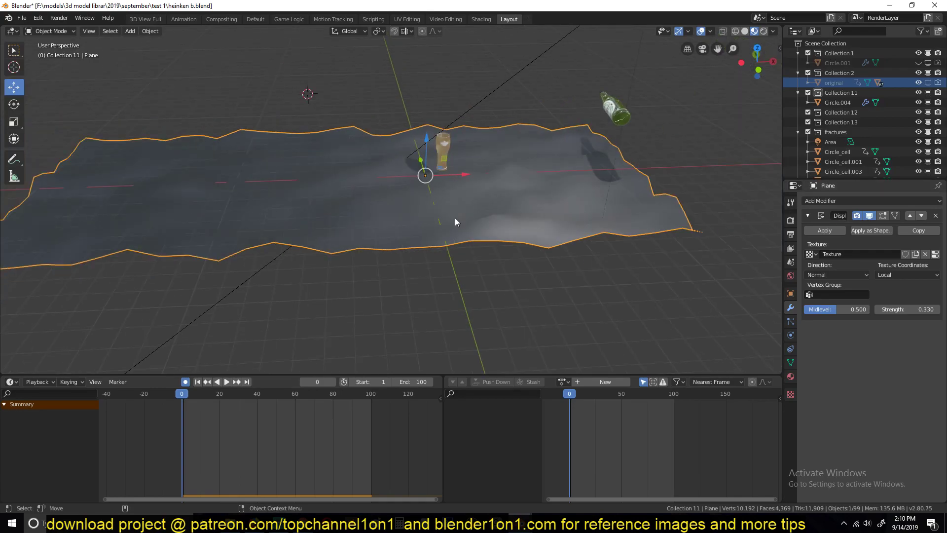
# Disable viewport display of the plane's Displace modifier and play the simulation on the flat ground.
pyautogui.click(869, 217)
pyautogui.press('space')
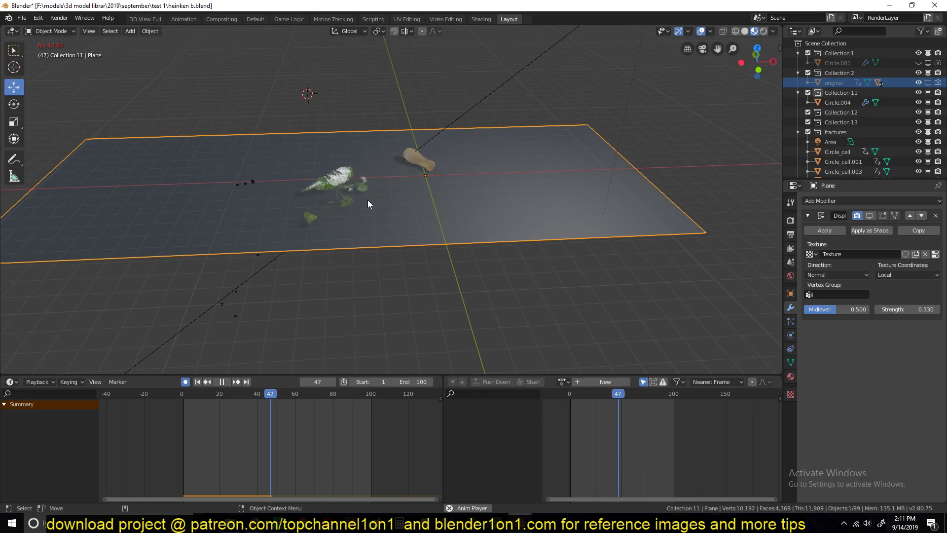
pyautogui.press('Escape')
# Extrude the row of ground plane faces beside the glass upward into a tall wall crossing the plane.
pyautogui.press('Tab')
pyautogui.press('3')
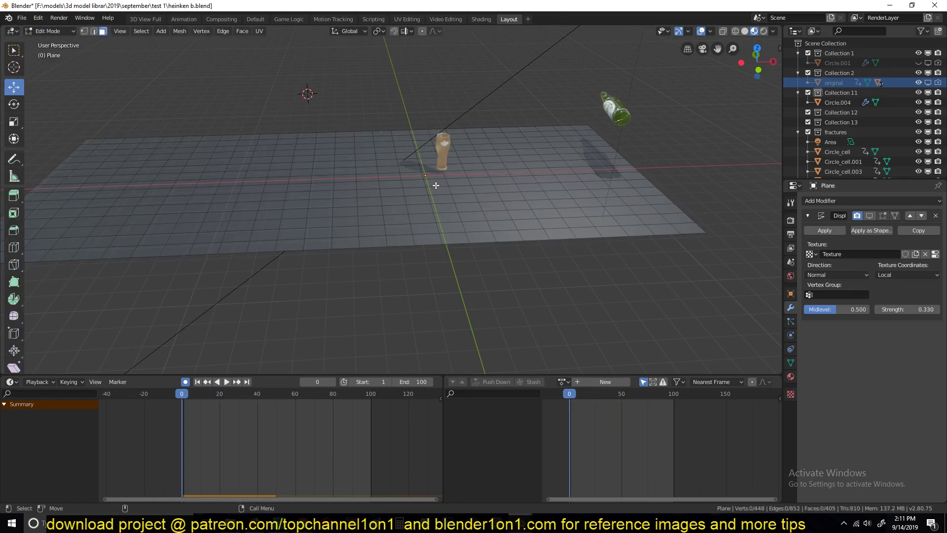
pyautogui.keyDown('alt'); pyautogui.click(415, 176); pyautogui.keyUp('alt')
pyautogui.press('e')
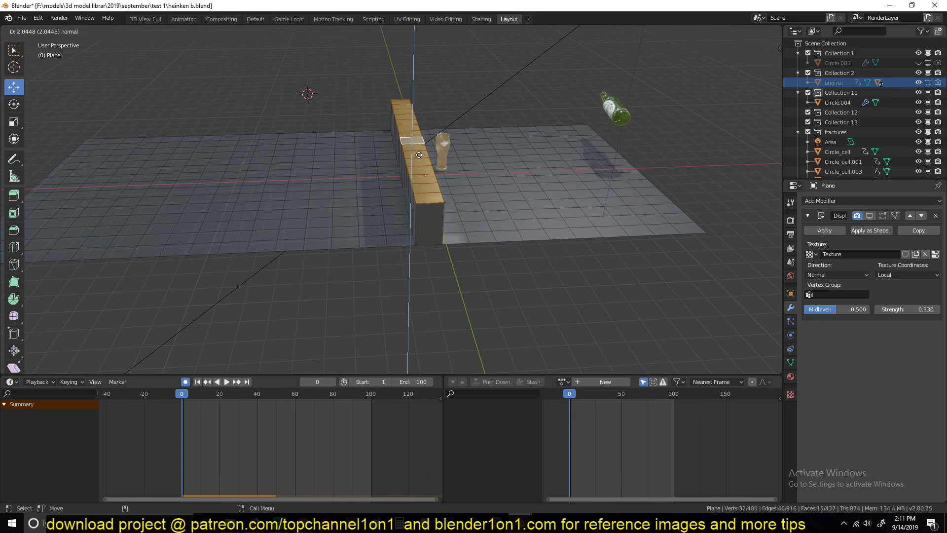
pyautogui.click(422, 123)
pyautogui.press('Tab')
# Play the simulation to examine how the glass and bottle fragments collide with the extruded wall.
pyautogui.moveTo(441, 200); pyautogui.dragTo(426, 190, button='middle')
pyautogui.press('space')
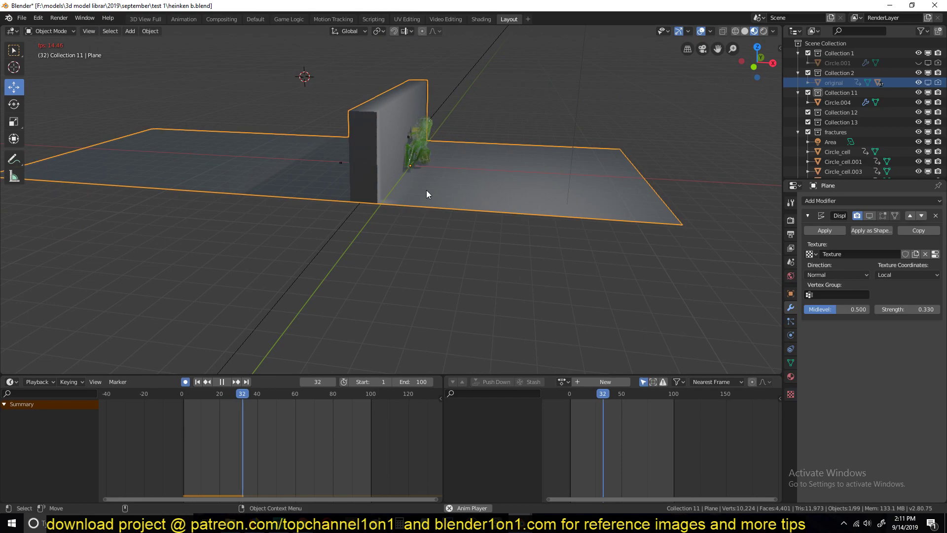
pyautogui.moveTo(433, 188); pyautogui.dragTo(413, 255, button='middle')
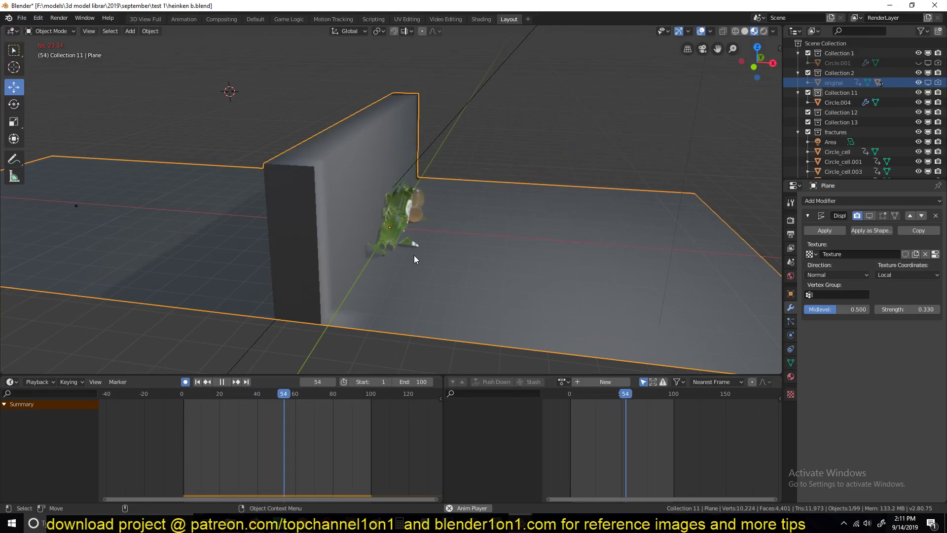
pyautogui.press('Escape')
pyautogui.moveTo(486, 199); pyautogui.dragTo(552, 134, button='middle')
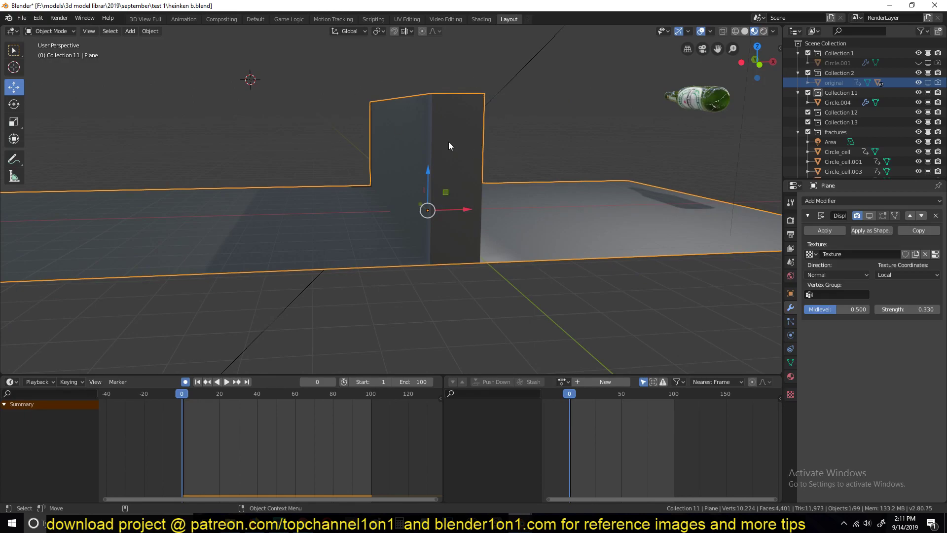
pyautogui.moveTo(365, 131); pyautogui.dragTo(604, 186, button='middle')
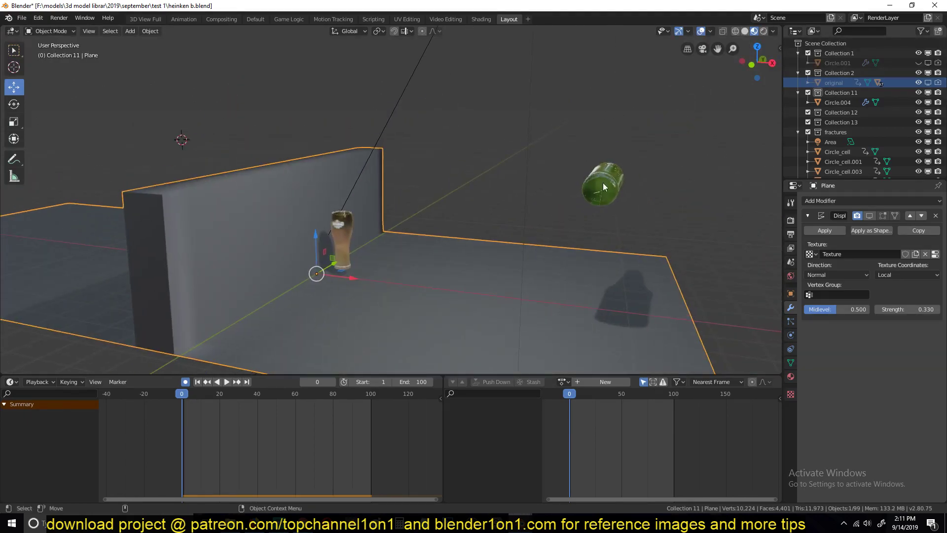
# Enable viewport display of the original bottle, then select it and go to its keyframe at frame 20.
pyautogui.click(927, 82)
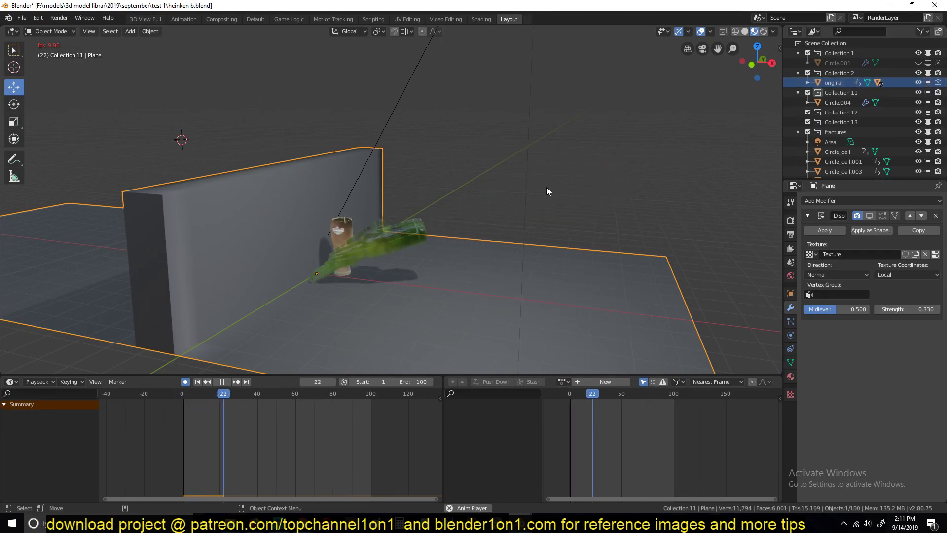
pyautogui.press('space')
pyautogui.click(377, 250)
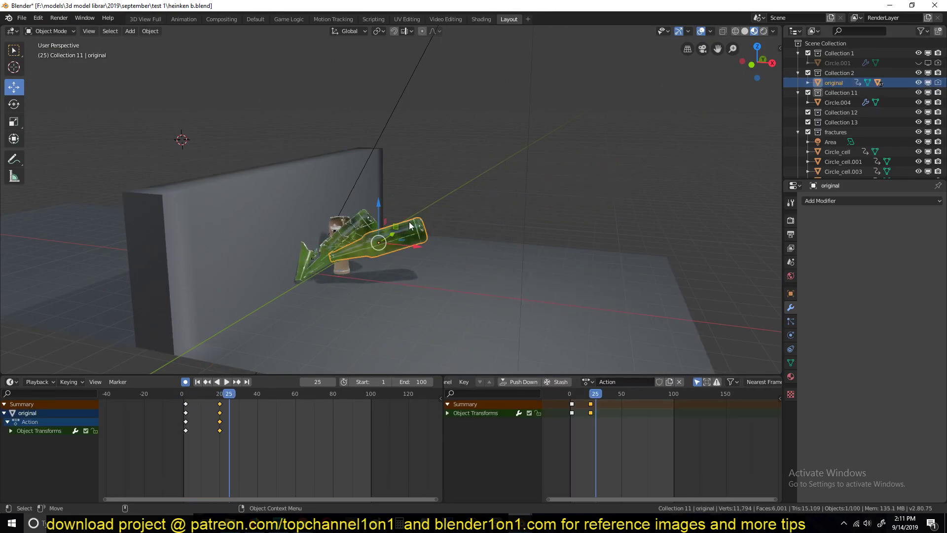
pyautogui.press('Down')
pyautogui.moveTo(393, 237); pyautogui.dragTo(425, 222, button='middle')
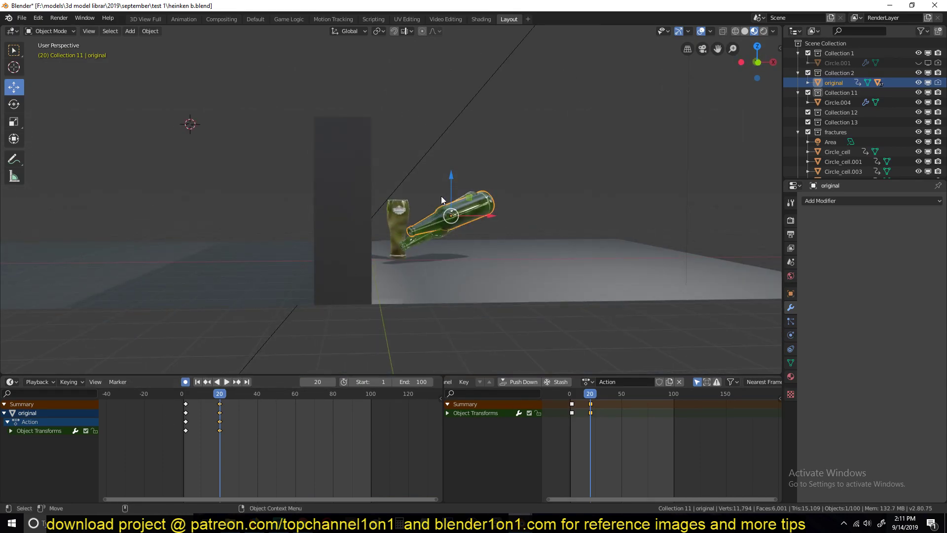
# Raise the original bottle at frame 20 and shift it toward the wall, just above the wall's top.
pyautogui.moveTo(453, 187); pyautogui.dragTo(408, 116)
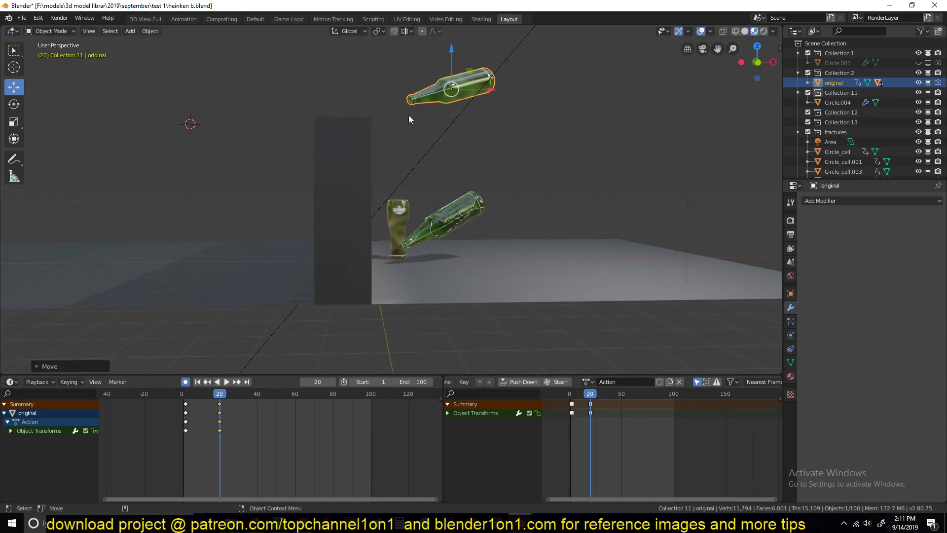
pyautogui.moveTo(406, 174); pyautogui.dragTo(407, 141, button='middle')
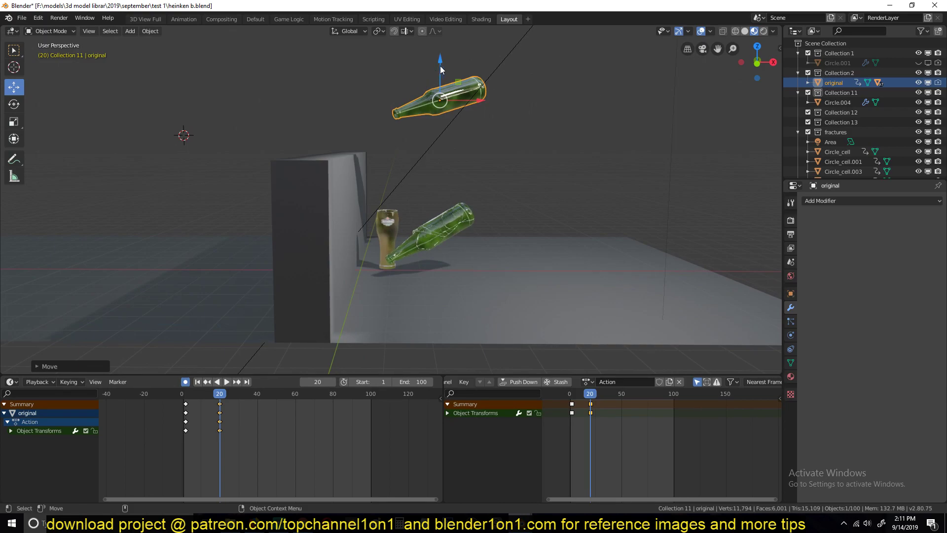
pyautogui.moveTo(440, 67); pyautogui.dragTo(440, 82)
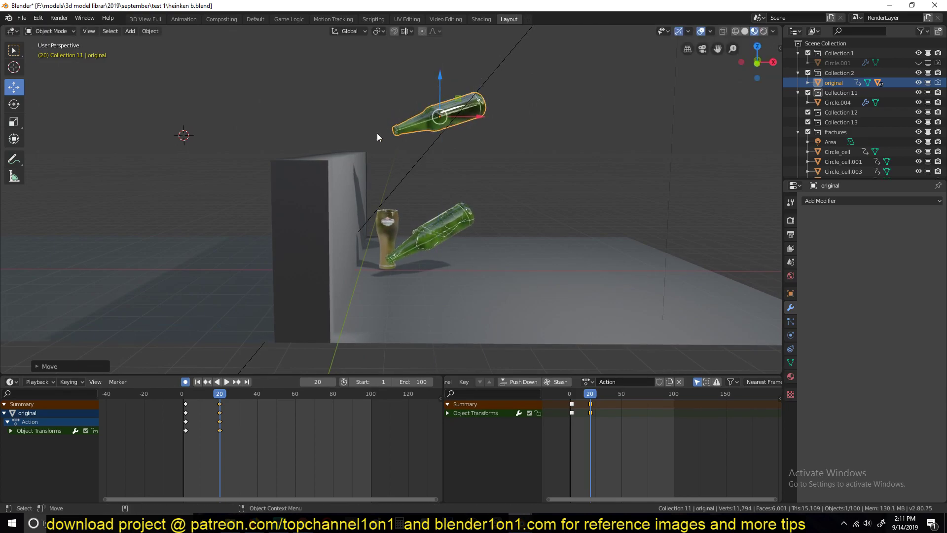
pyautogui.moveTo(424, 133); pyautogui.dragTo(447, 129, button='middle')
pyautogui.moveTo(472, 92); pyautogui.dragTo(445, 111)
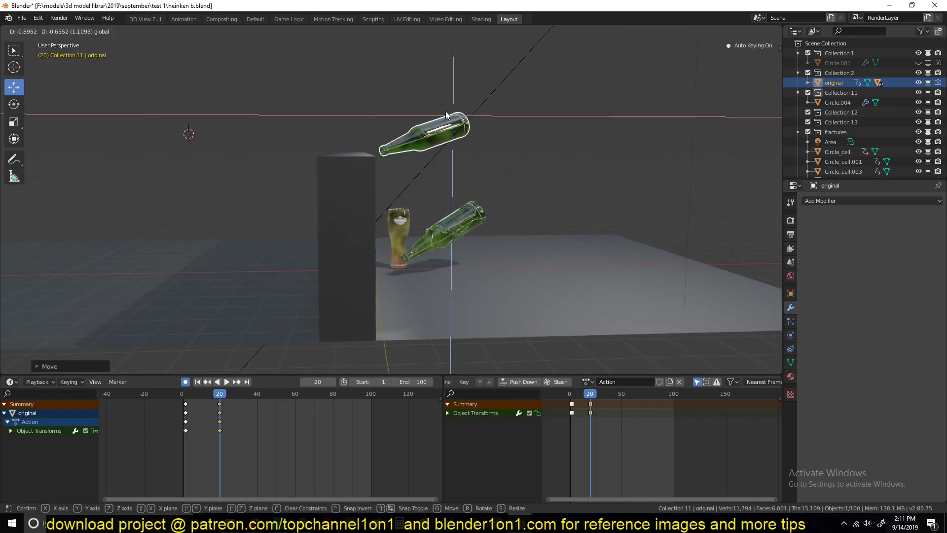
# In front view, rotate and nudge the original bottle at frame 20 so its neck tilts down beside the wall's upper edge.
pyautogui.press('KP_1')
pyautogui.scroll(7, 445, 111)
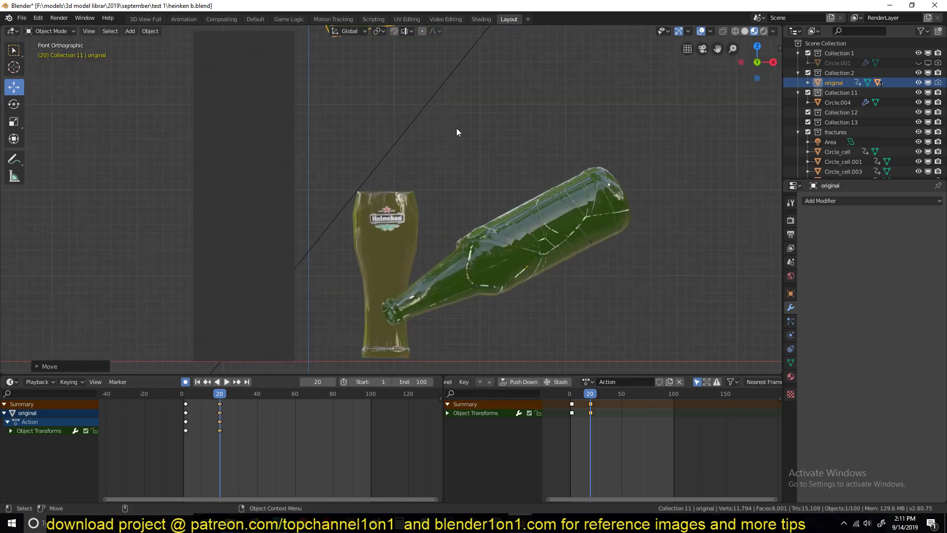
pyautogui.keyDown('shift'); pyautogui.moveTo(457, 128); pyautogui.dragTo(436, 217, button='middle'); pyautogui.keyUp('shift')
pyautogui.press('r')
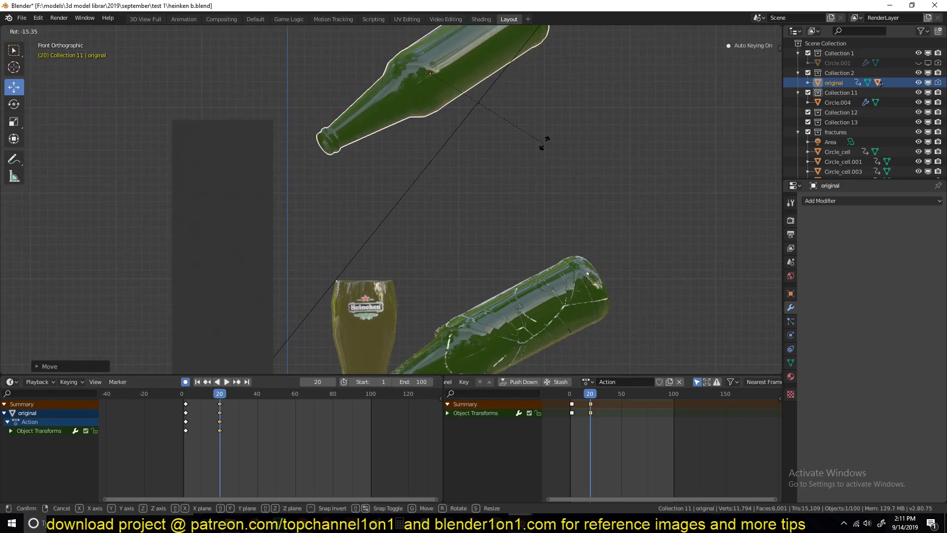
pyautogui.click(544, 138)
pyautogui.press('g')
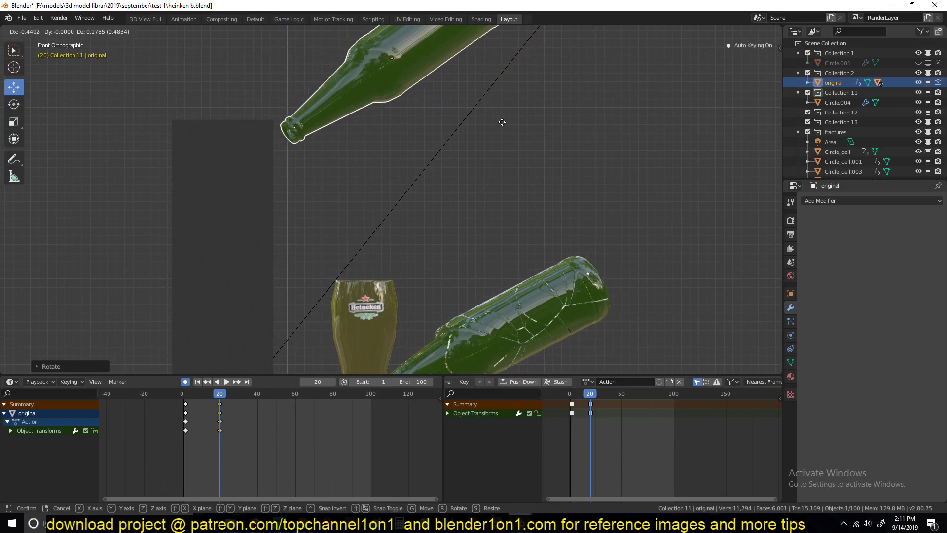
pyautogui.click(504, 125)
pyautogui.press('r')
pyautogui.click(540, 109)
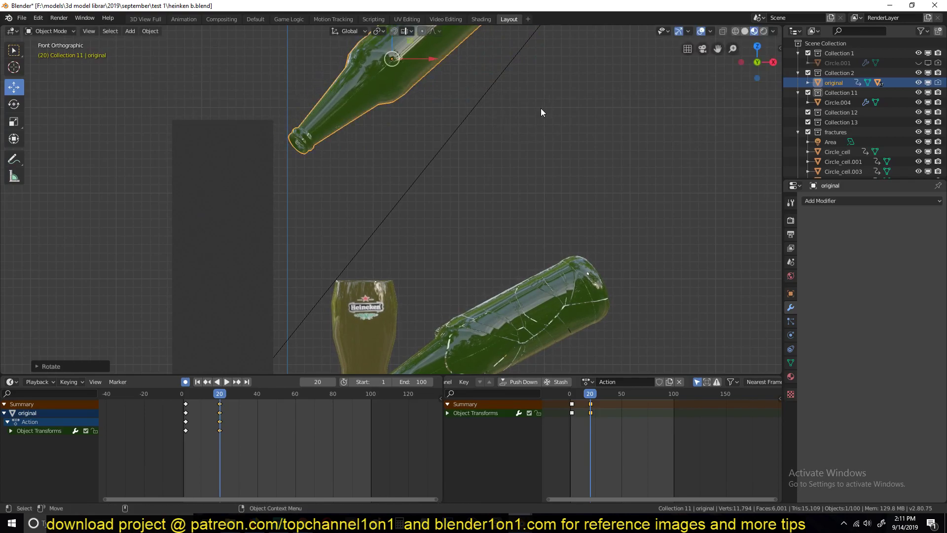
# Check the tilted bottle's position relative to the wall from the side, front and perspective views.
pyautogui.moveTo(541, 109); pyautogui.dragTo(501, 118, button='middle')
pyautogui.press('KP_3')
pyautogui.scroll(-5, 473, 121)
pyautogui.press('KP_1')
pyautogui.scroll(3, 398, 171)
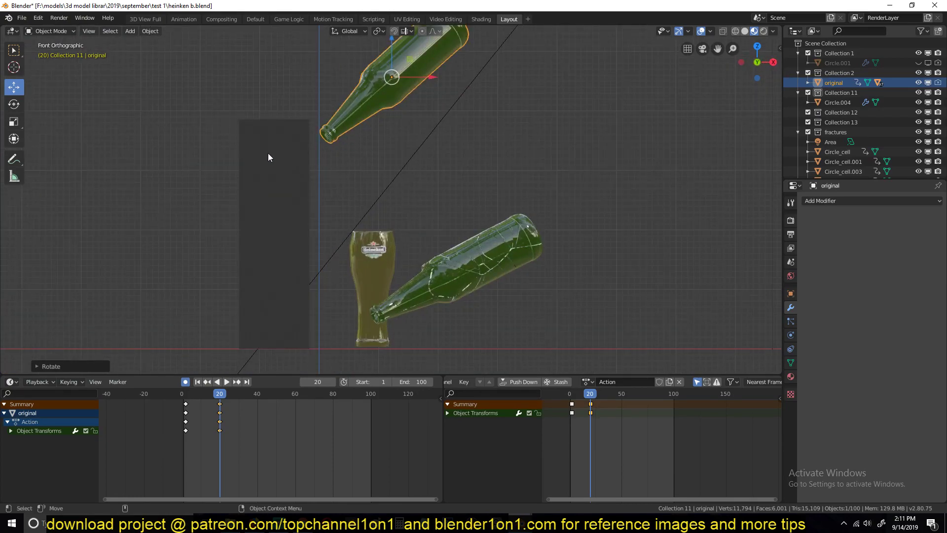
pyautogui.moveTo(291, 123); pyautogui.dragTo(340, 195, button='middle')
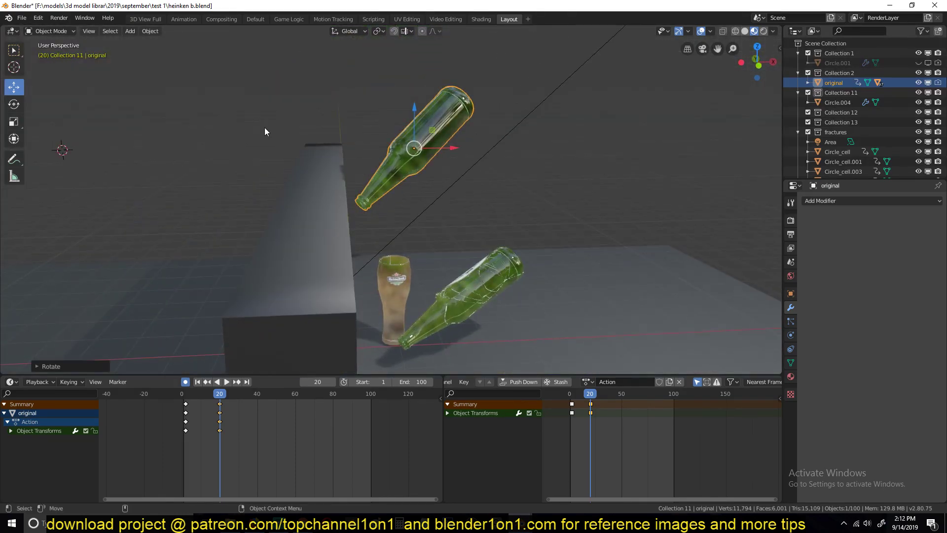
# Inspect the tilted bottle beside the wall and play the simulation with the original bottle displayed.
pyautogui.scroll(-4, 322, 194)
pyautogui.scroll(5, 322, 191)
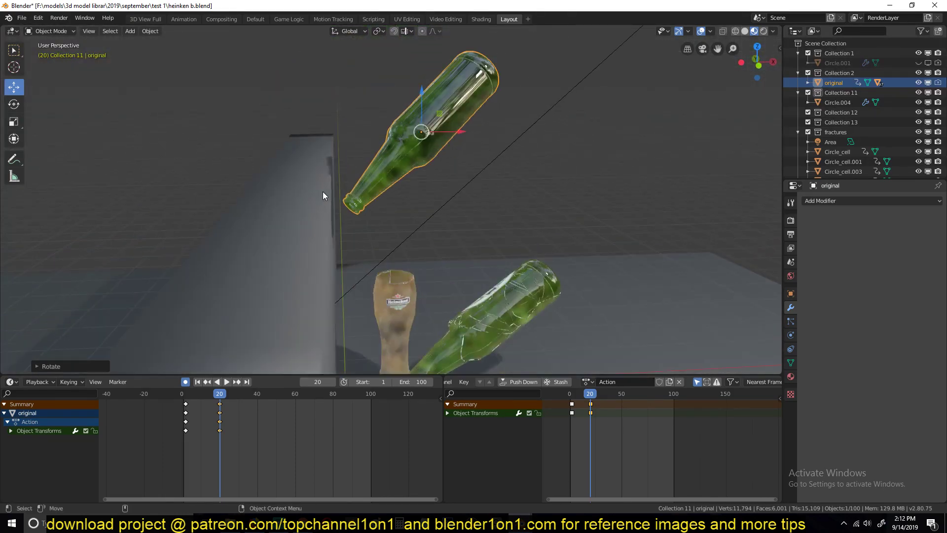
pyautogui.scroll(-3, 322, 191)
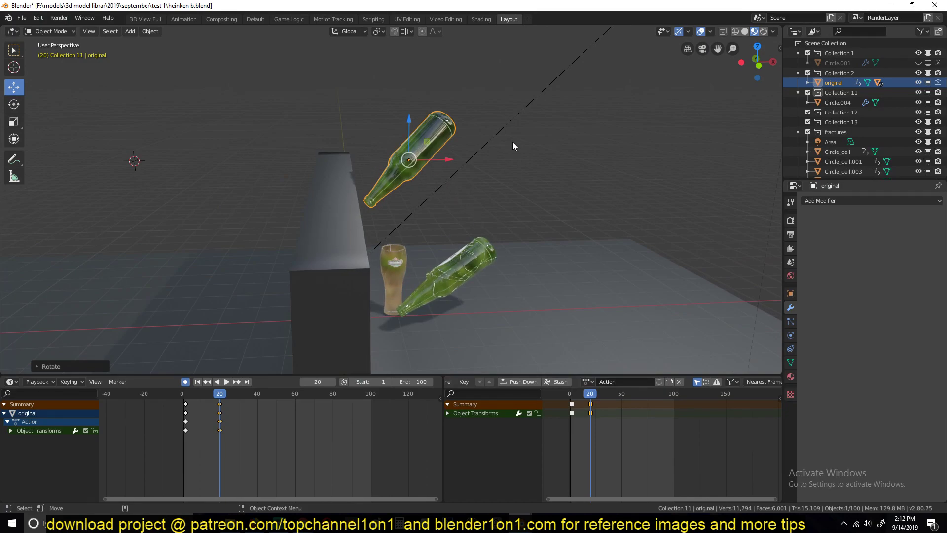
pyautogui.moveTo(402, 165); pyautogui.dragTo(427, 158, button='middle')
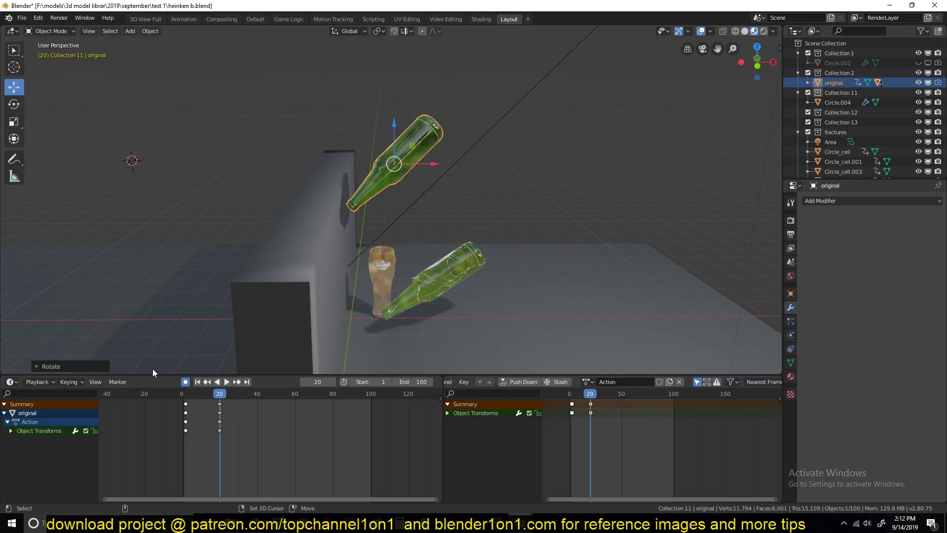
pyautogui.click(155, 421)
pyautogui.press('space')
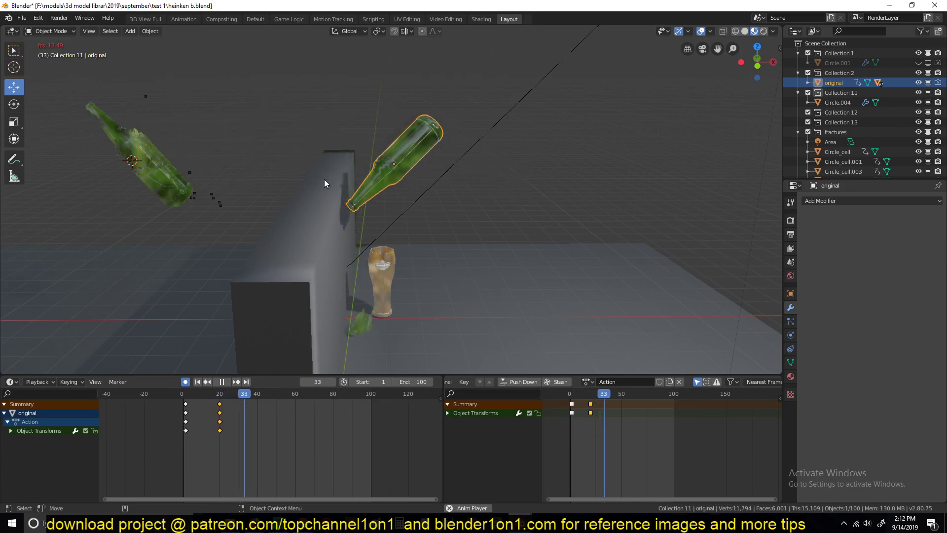
pyautogui.press('Escape')
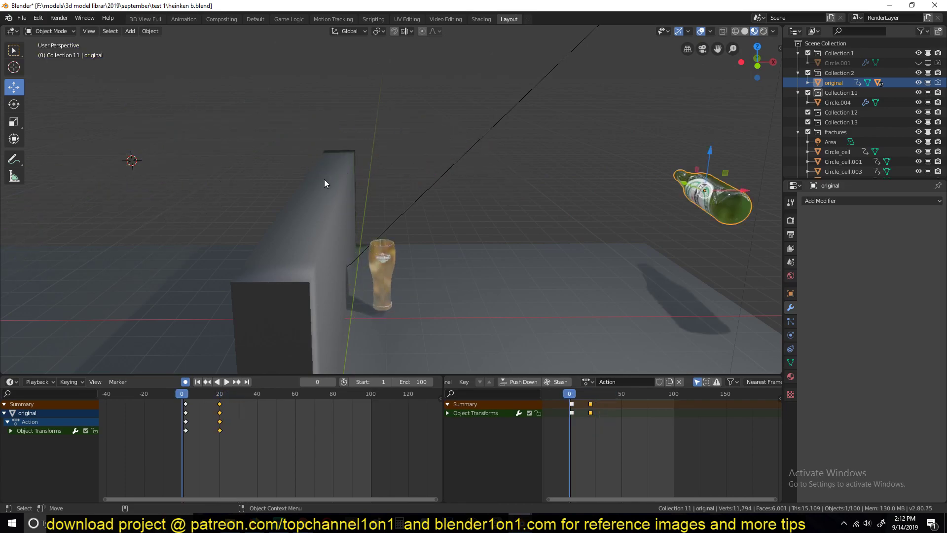
# Disable viewport display of the original bottle and replay the fracture simulation in solid shading.
pyautogui.click(927, 83)
pyautogui.press('space')
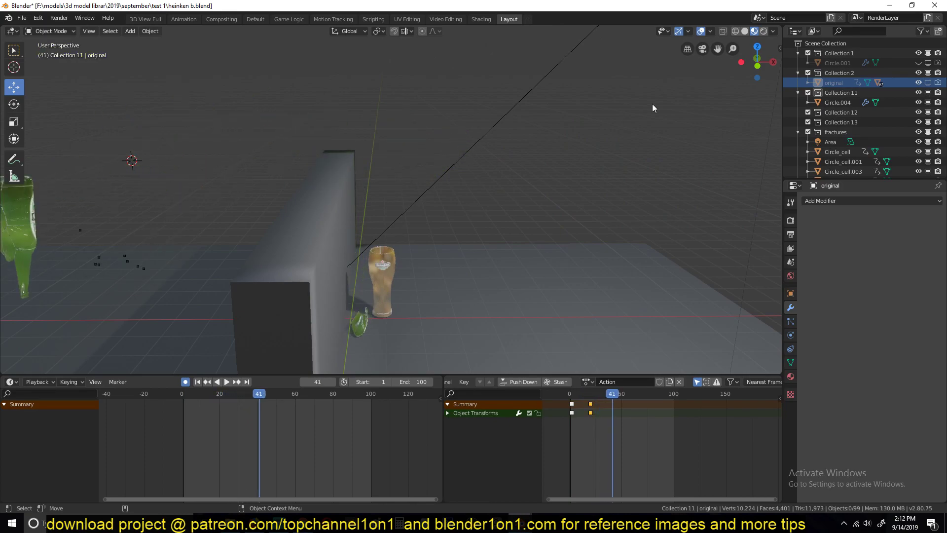
pyautogui.click(745, 31)
pyautogui.moveTo(365, 167); pyautogui.dragTo(321, 257, button='middle')
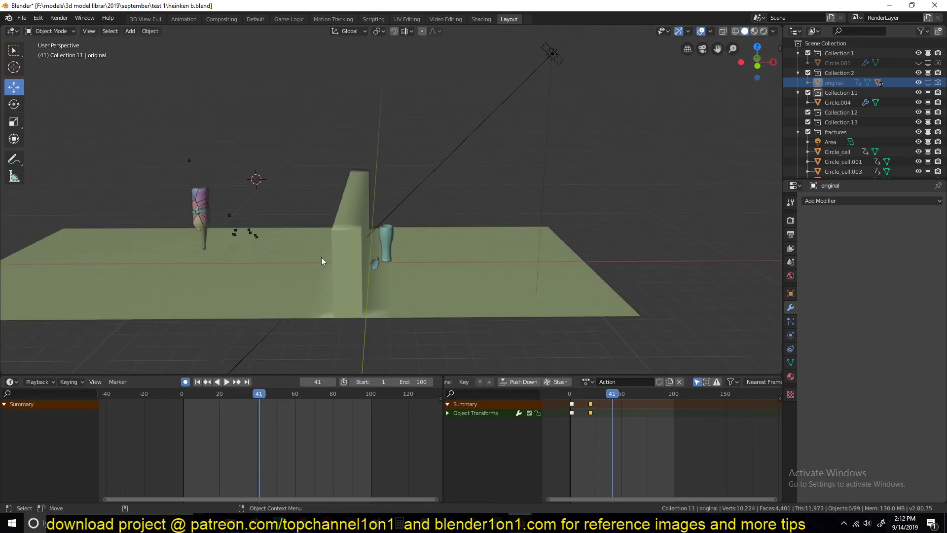
pyautogui.hotkey('shift', 'Left')
pyautogui.press('space')
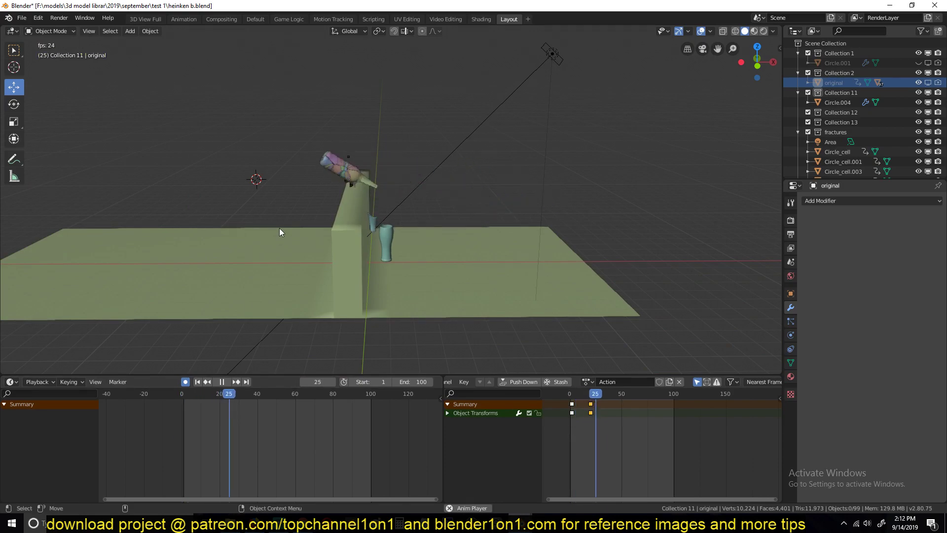
pyautogui.press('Escape')
# Return the viewport to material preview shading and replay the simulation from closer to the wall.
pyautogui.click(753, 31)
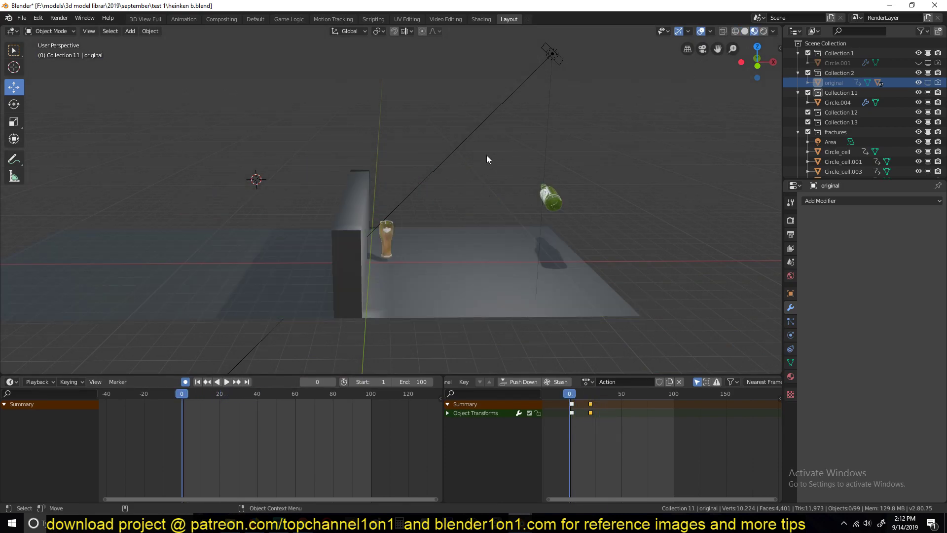
pyautogui.moveTo(486, 155); pyautogui.dragTo(507, 172, button='middle')
pyautogui.press('space')
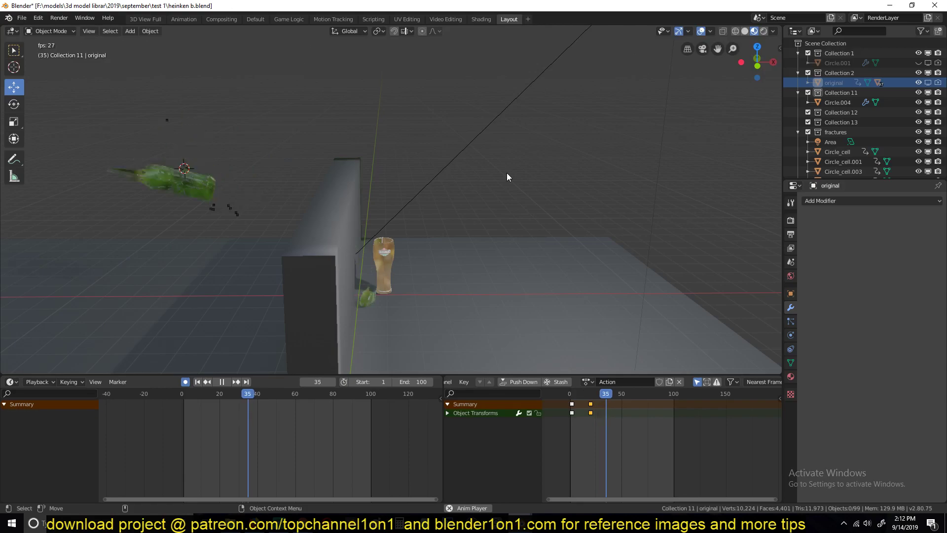
pyautogui.press('Escape')
# Select the plane that forms the wall and open its mesh for editing.
pyautogui.click(359, 244)
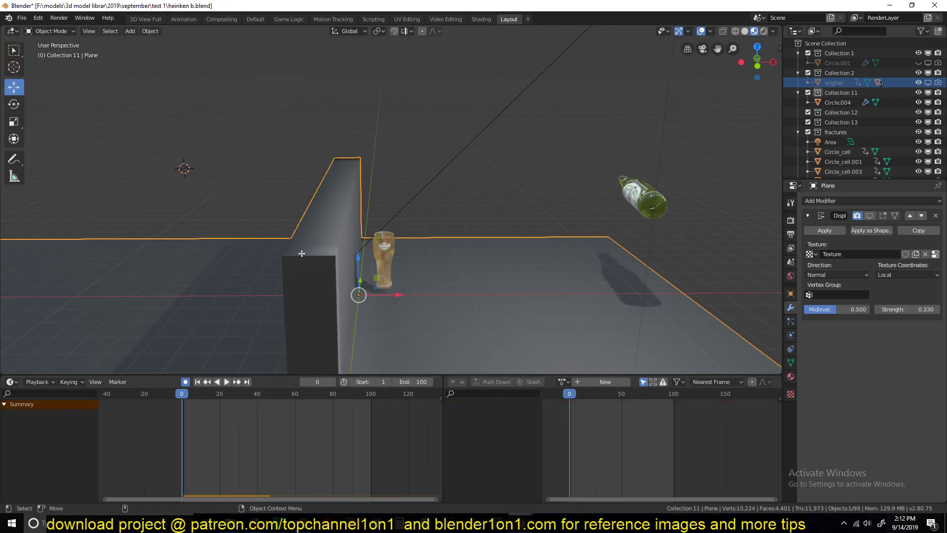
pyautogui.press('Tab')
pyautogui.moveTo(322, 249); pyautogui.dragTo(349, 241, button='middle')
# Try to cut a horizontal edge loop around the wall, and undo the cut.
pyautogui.hotkey('ctrl', 'r')
pyautogui.click(432, 261)
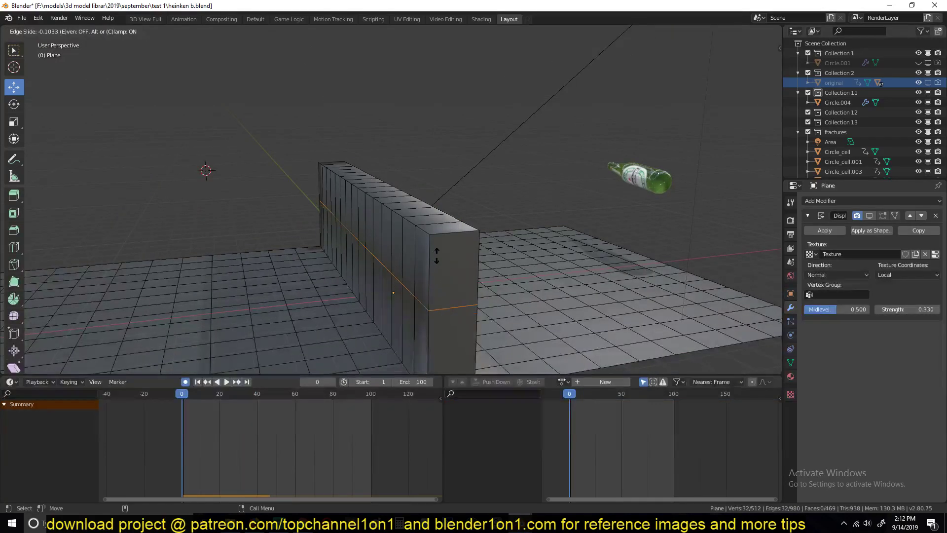
pyautogui.click(437, 256)
pyautogui.click(422, 253)
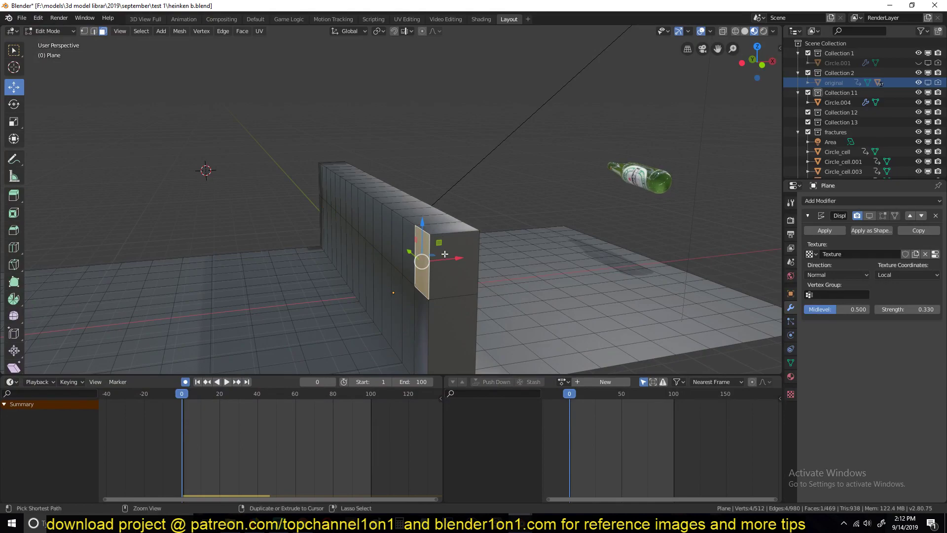
pyautogui.hotkey('ctrl', 'z')
pyautogui.hotkey('ctrl', 'z')
pyautogui.hotkey('ctrl', 'z')
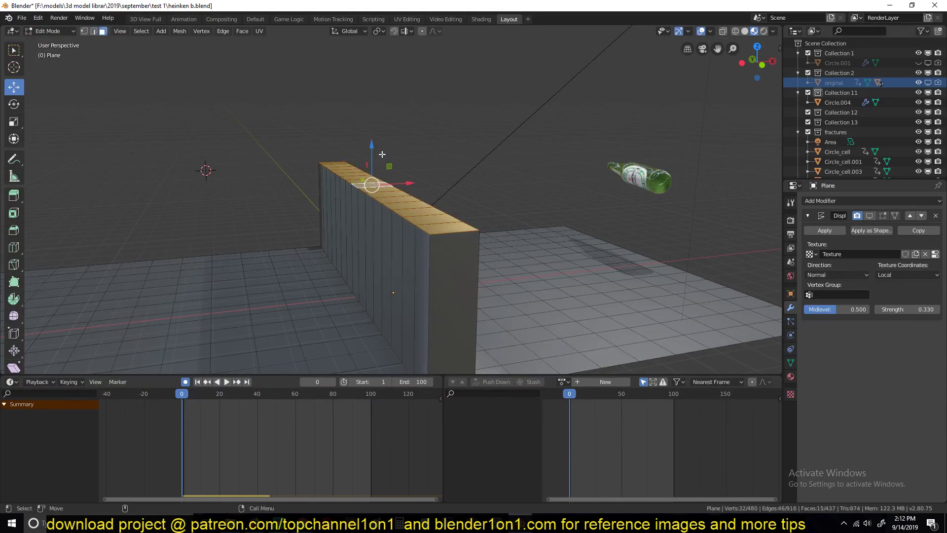
# Lower the wall by moving its selected top faces down, and return to object mode.
pyautogui.press('Tab')
pyautogui.moveTo(382, 154); pyautogui.dragTo(318, 209, button='middle')
# Add a torus mesh and scale it up to be a large ring.
pyautogui.hotkey('shift', 'a')
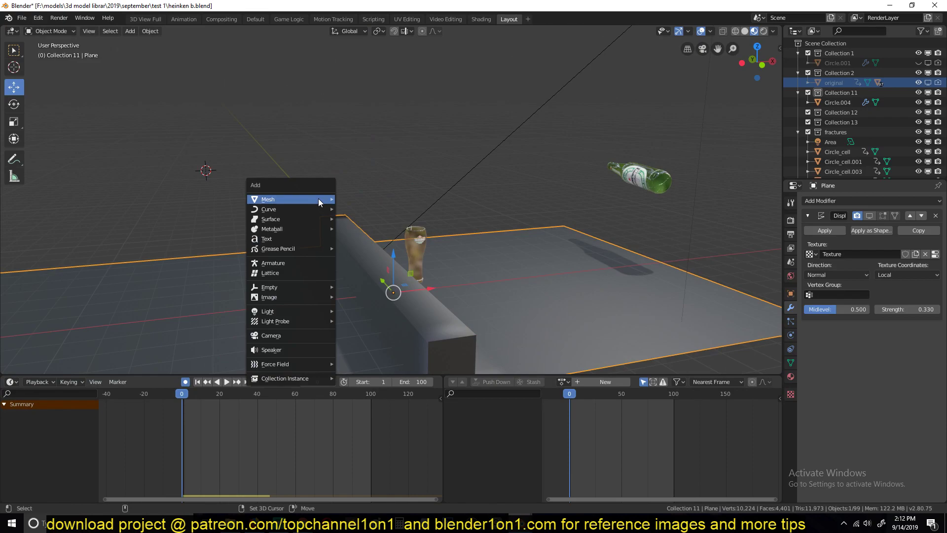
pyautogui.moveTo(318, 199)
pyautogui.click(361, 266)
pyautogui.press('s')
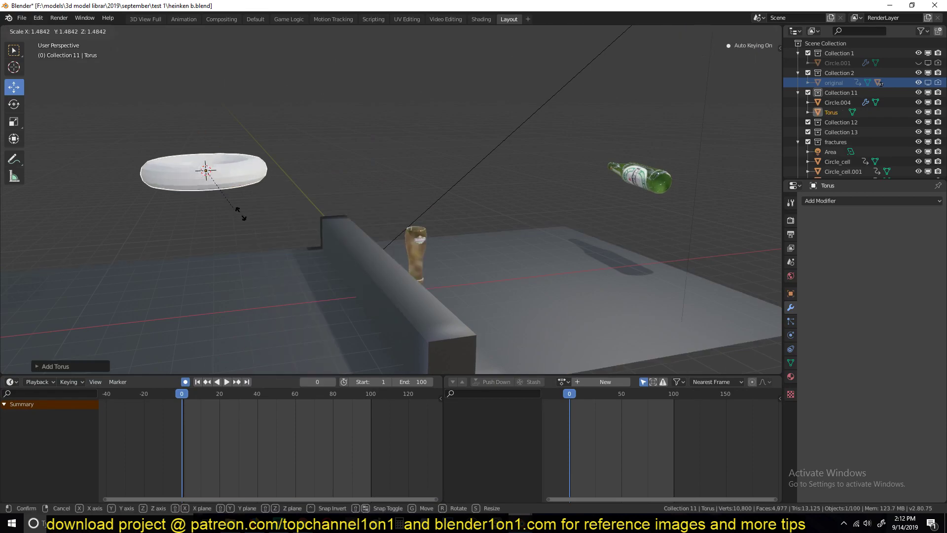
pyautogui.click(274, 234)
# Tilt the torus with trackball rotation and move it above the wall, in the bottle's path.
pyautogui.press('r')
pyautogui.press('r')
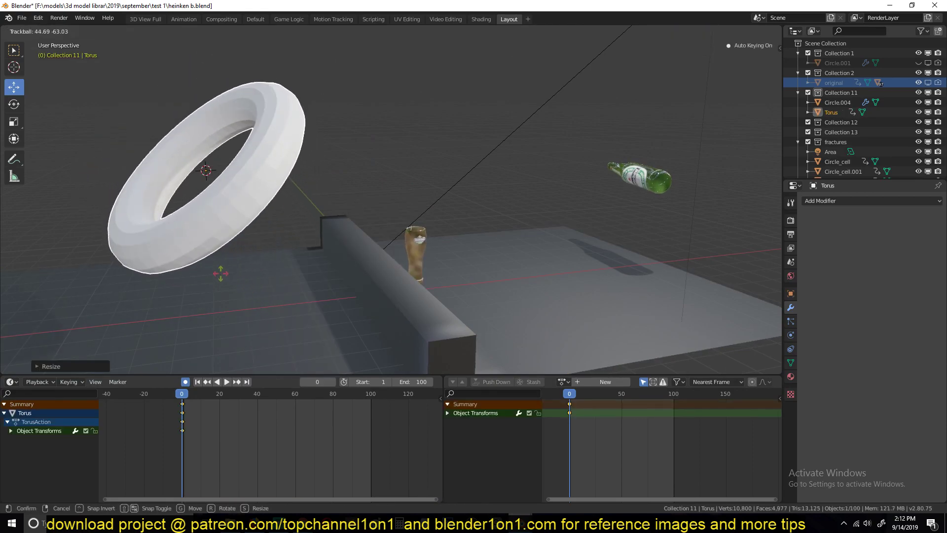
pyautogui.click(220, 273)
pyautogui.moveTo(247, 170); pyautogui.dragTo(374, 154)
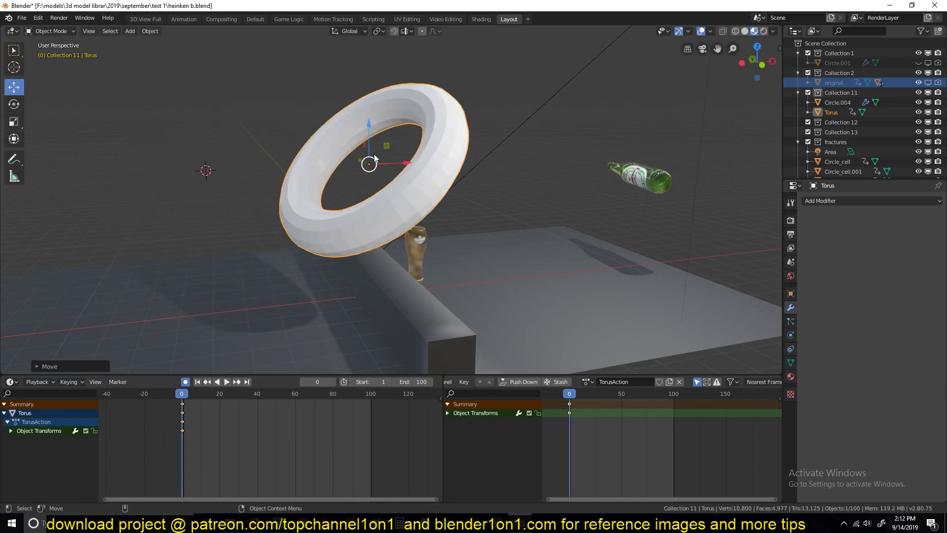
pyautogui.moveTo(374, 154); pyautogui.dragTo(342, 160, button='middle')
pyautogui.press('r')
pyautogui.press('r')
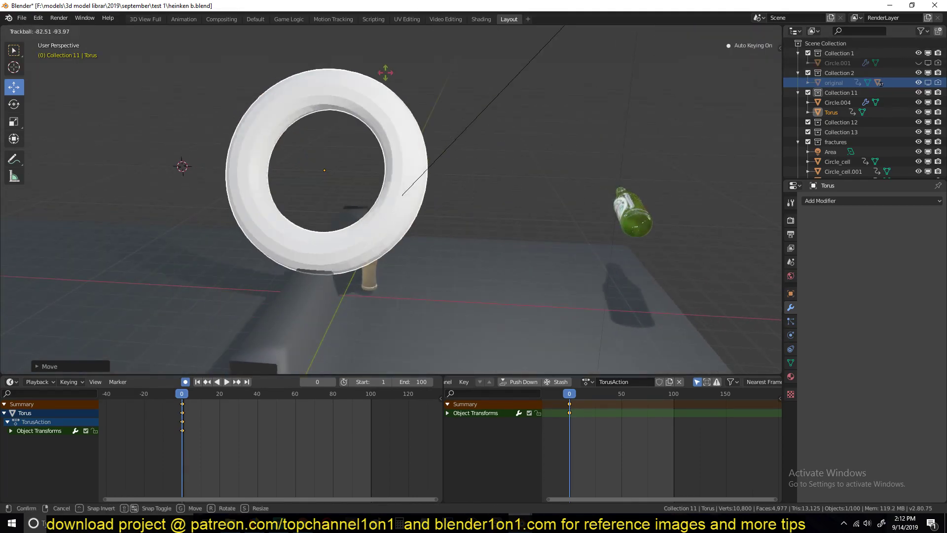
pyautogui.click(803, 232)
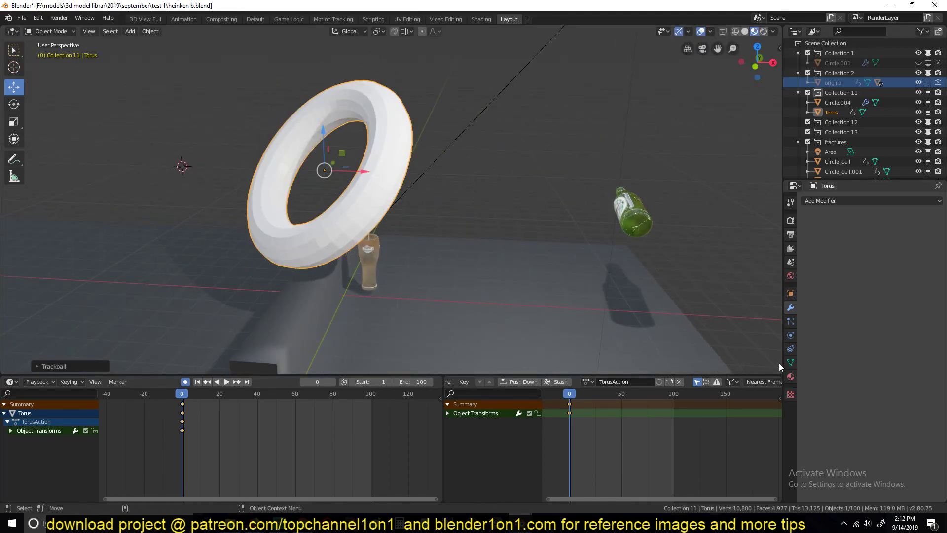
# Enable rigid body physics on the torus with a Mesh collision shape, and test the simulation.
pyautogui.click(790, 335)
pyautogui.click(897, 246)
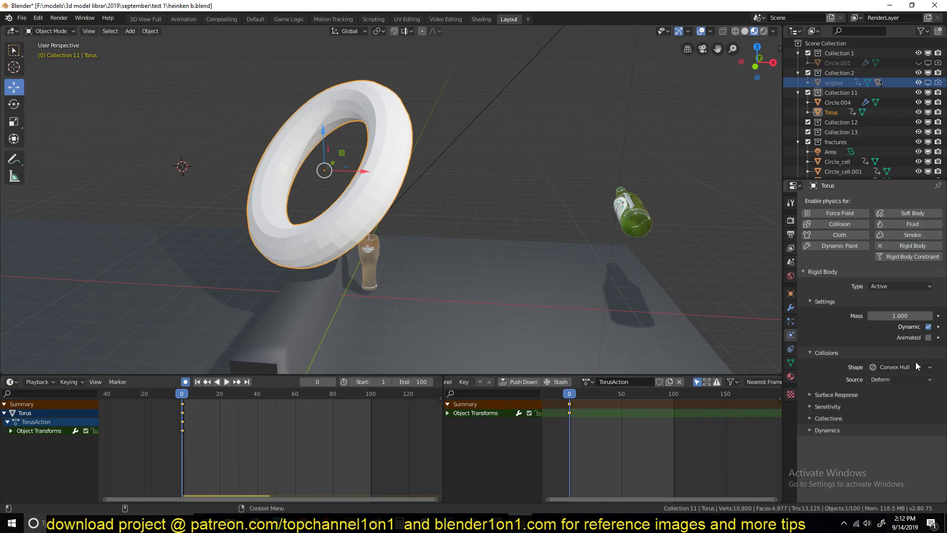
pyautogui.click(910, 366)
pyautogui.click(885, 437)
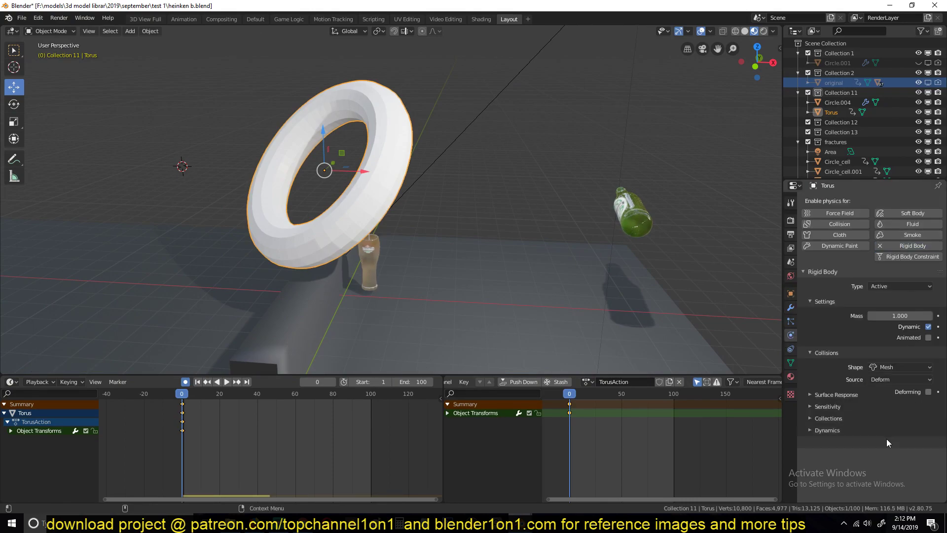
pyautogui.press('space')
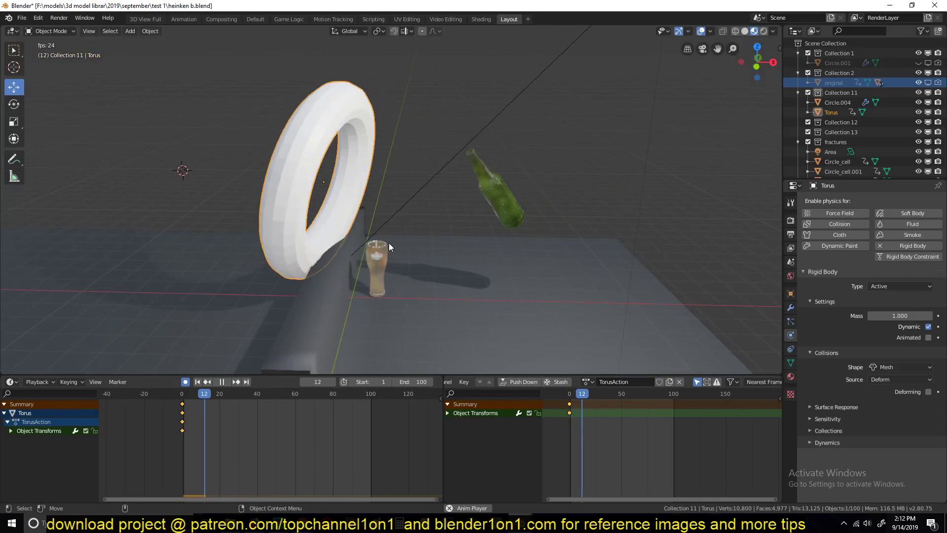
pyautogui.press('Escape')
# Set the torus's rigid body type to Passive and replay the simulation.
pyautogui.click(889, 286)
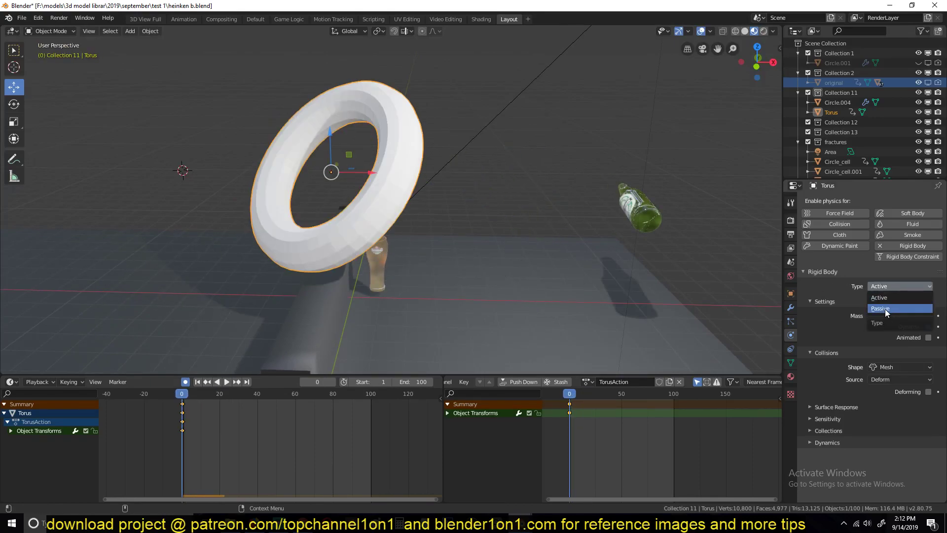
pyautogui.click(885, 308)
pyautogui.press('space')
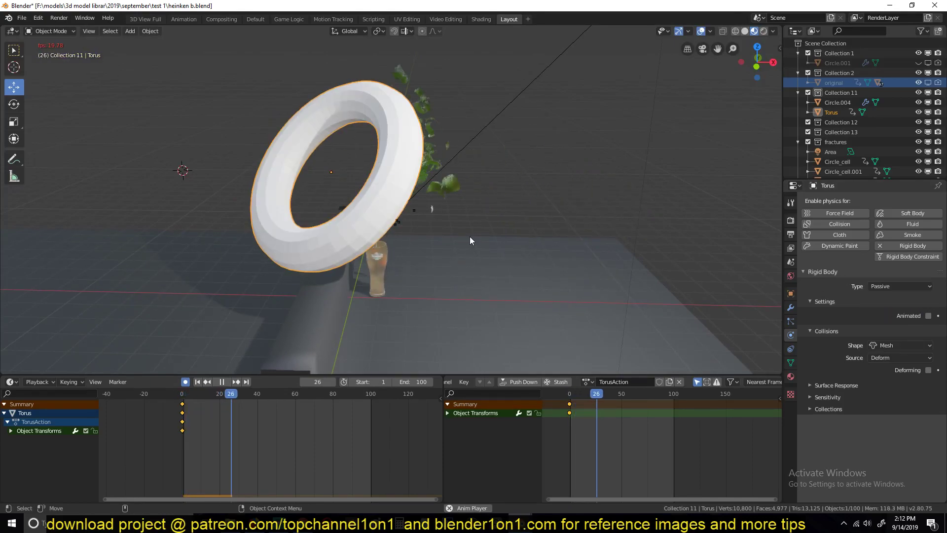
pyautogui.press('Escape')
# Rotate the torus upright so its hole faces the incoming bottle, and raise it slightly.
pyautogui.moveTo(425, 226); pyautogui.dragTo(334, 194, button='middle')
pyautogui.press('r')
pyautogui.press('r')
pyautogui.click(277, 141)
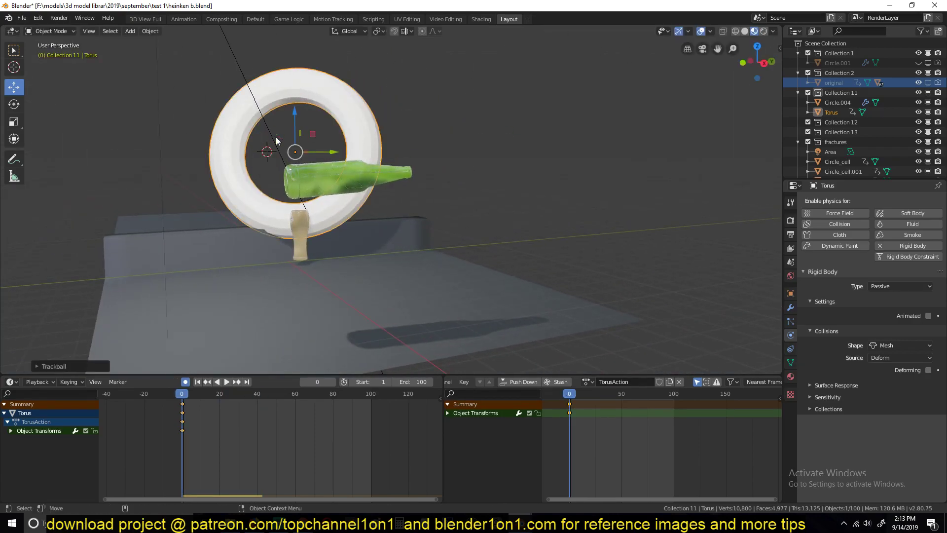
pyautogui.moveTo(277, 142); pyautogui.dragTo(342, 161, button='middle')
pyautogui.moveTo(309, 147); pyautogui.dragTo(309, 134)
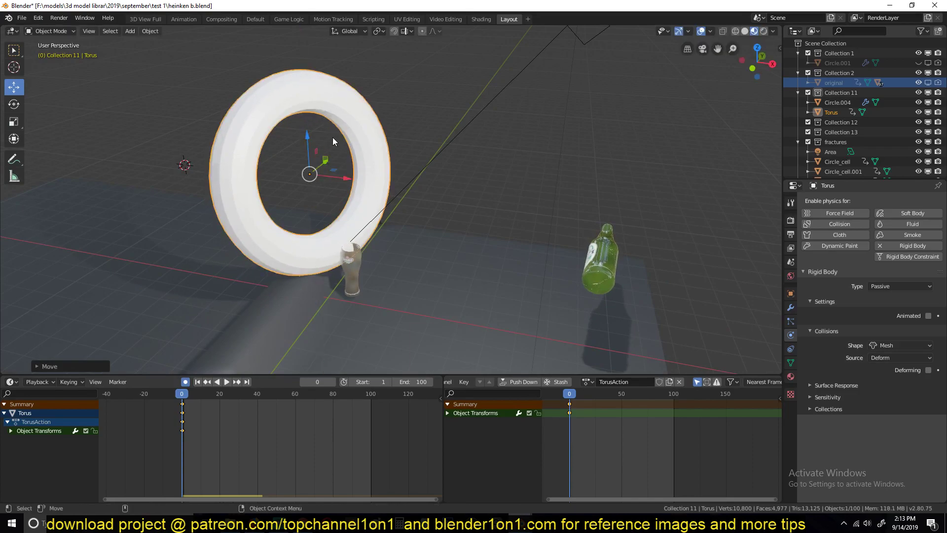
# Replay the simulation twice to check how the bottle meets the repositioned torus.
pyautogui.press('space')
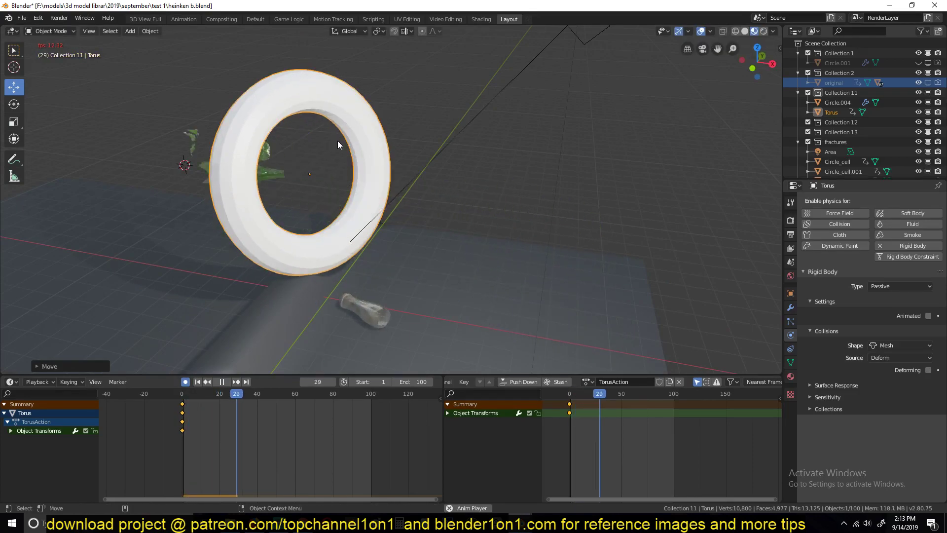
pyautogui.press('Escape')
pyautogui.press('space')
pyautogui.moveTo(340, 186); pyautogui.dragTo(359, 180, button='middle')
pyautogui.press('Escape')
# Try to raise the torus a little further, and undo the move.
pyautogui.moveTo(337, 113); pyautogui.dragTo(337, 104)
pyautogui.moveTo(643, 164); pyautogui.dragTo(403, 221, button='middle')
pyautogui.hotkey('ctrl', 'z')
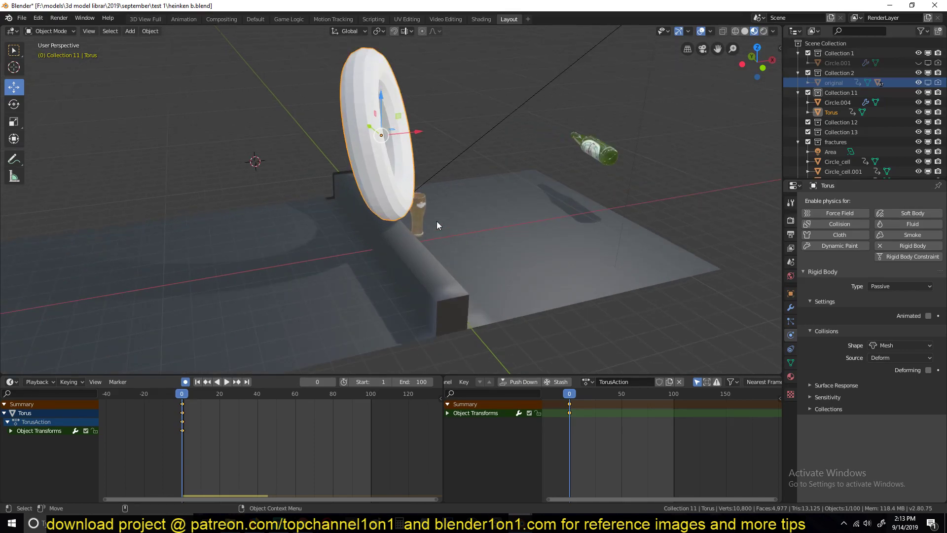
pyautogui.moveTo(437, 222); pyautogui.dragTo(426, 219, button='middle')
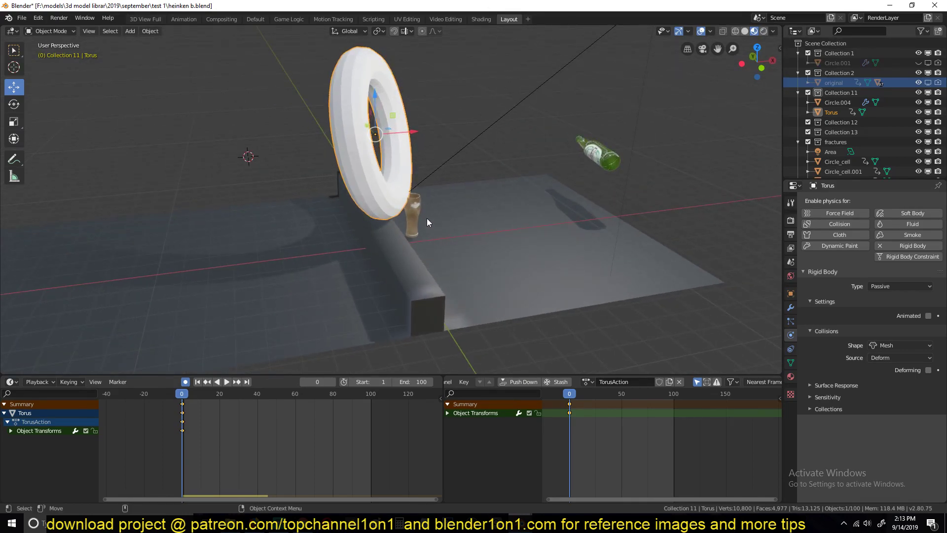
pyautogui.moveTo(427, 222); pyautogui.dragTo(388, 223, button='middle')
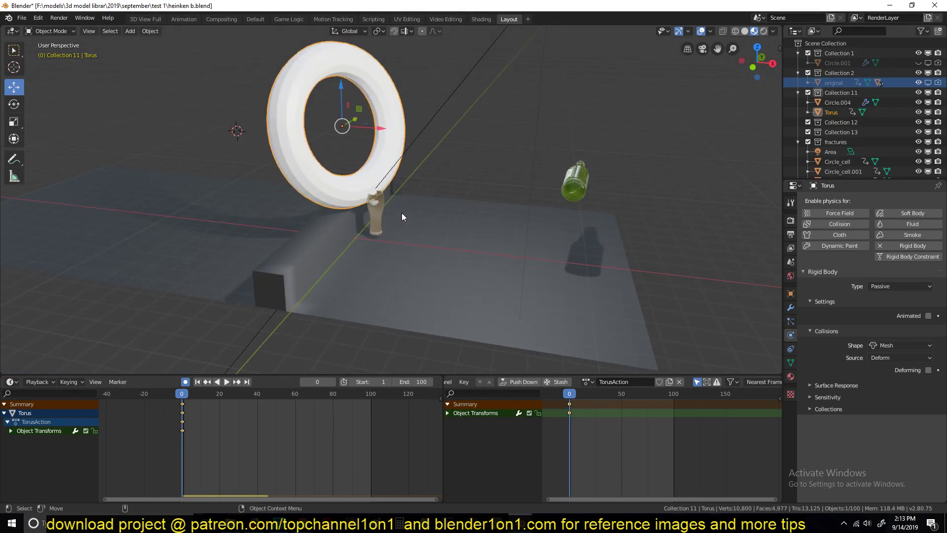
pyautogui.moveTo(393, 223); pyautogui.dragTo(438, 256, button='middle')
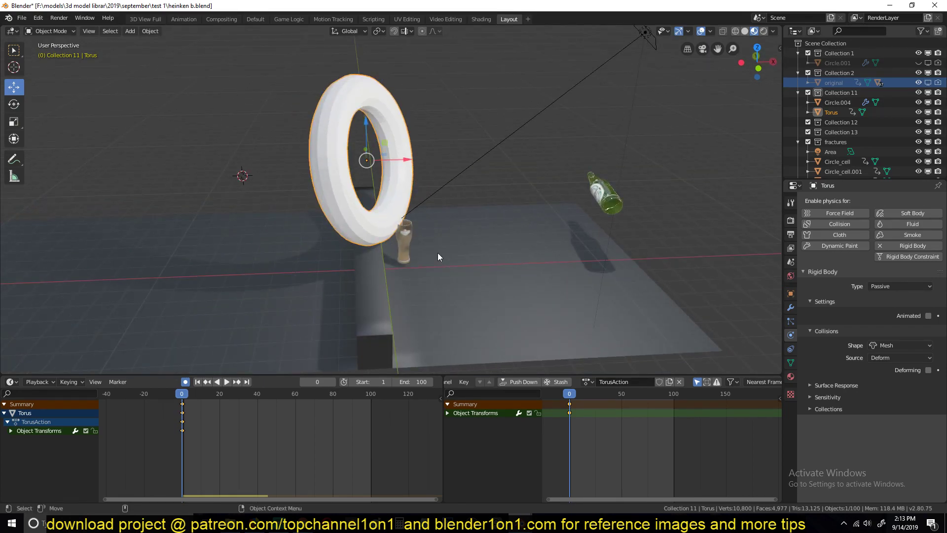
pyautogui.moveTo(400, 127); pyautogui.dragTo(431, 187, button='middle')
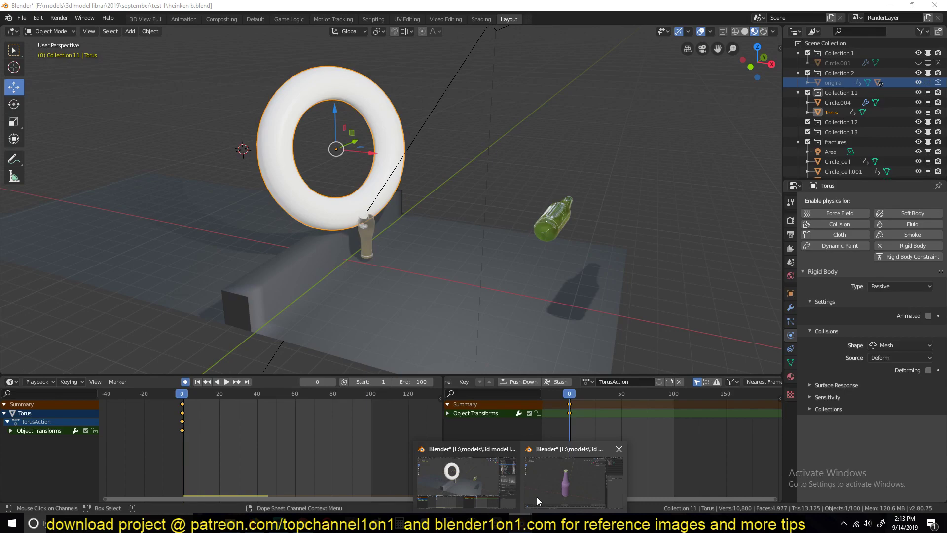
# Switch to the Blender window with untitled.blend and view the intact bottle model in material preview shading.
pyautogui.click(538, 491)
pyautogui.moveTo(530, 245)
pyautogui.mouseDown(button='middle')
pyautogui.moveTo(511, 194)
pyautogui.moveTo(401, 109)
pyautogui.moveTo(342, 161)
pyautogui.moveTo(422, 225)
pyautogui.moveTo(517, 193)
pyautogui.moveTo(488, 163)
pyautogui.moveTo(440, 179)
pyautogui.mouseUp(button='middle')
pyautogui.click(753, 31)
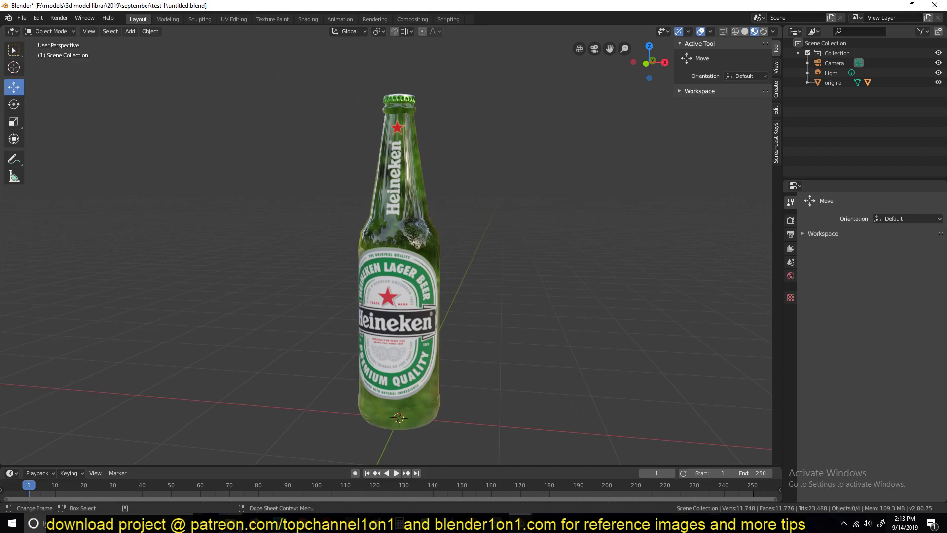
pyautogui.moveTo(302, 522)
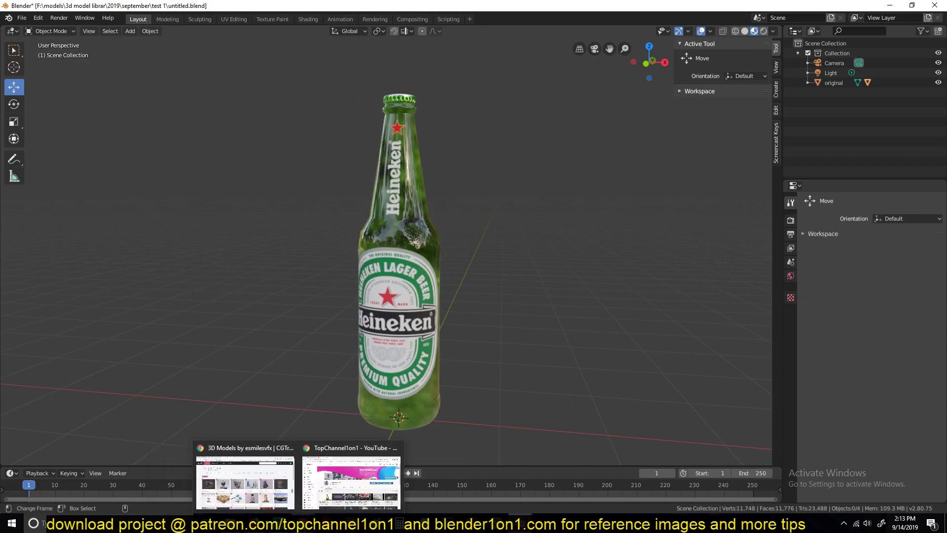
# Switch to the browser and open the CGTrader page for the heineken beer bottle and glass of beer model.
pyautogui.click(276, 494)
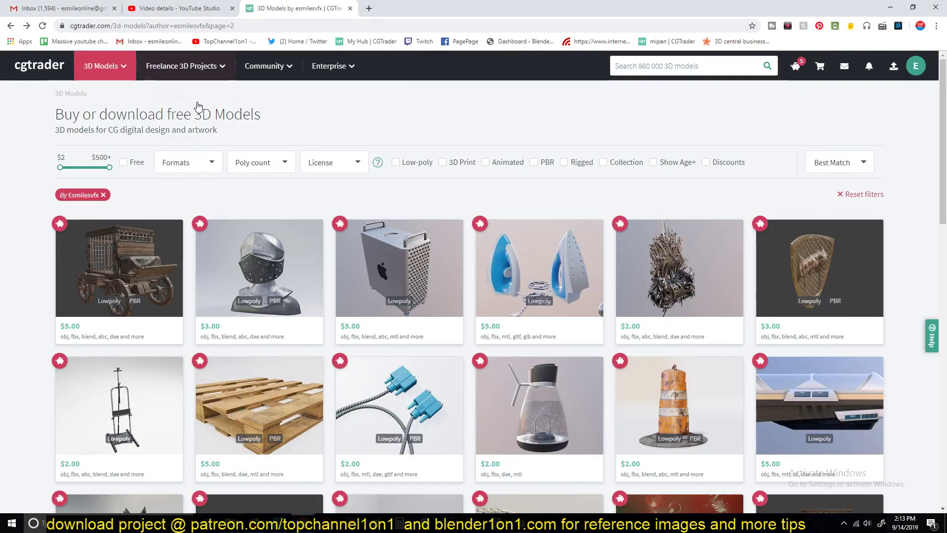
pyautogui.scroll(-15, 155, 166)
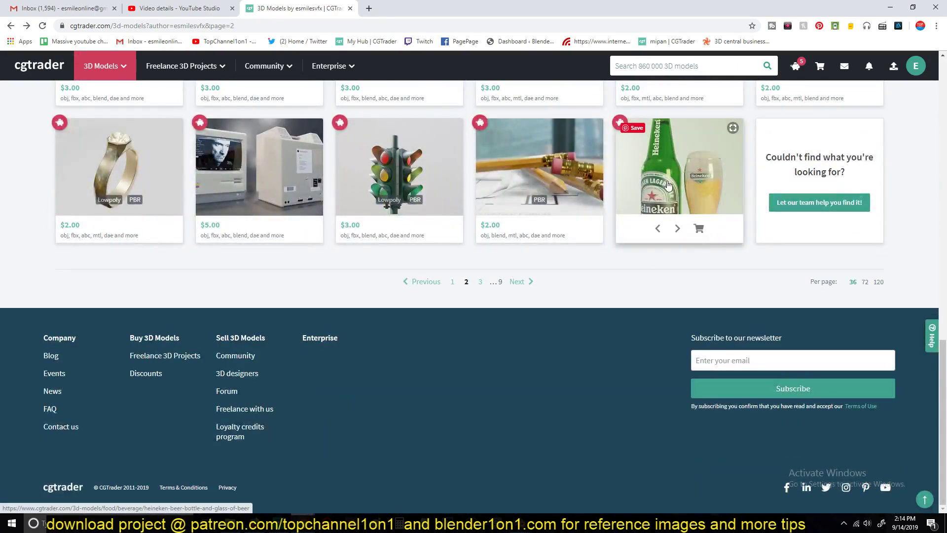
pyautogui.moveTo(670, 181)
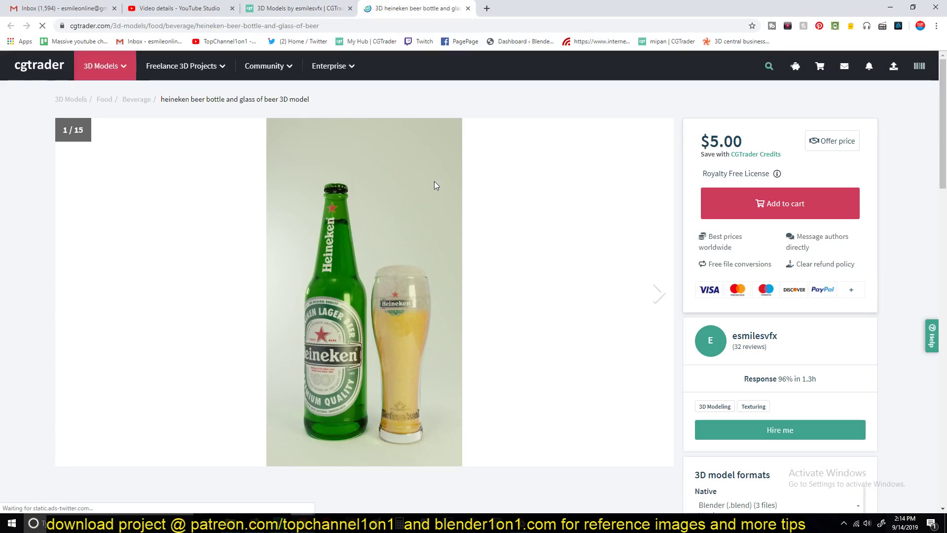
# Examine the preview images, price, file formats and description on the beer bottle model's page.
pyautogui.scroll(-4, 275, 276)
pyautogui.scroll(4, 275, 276)
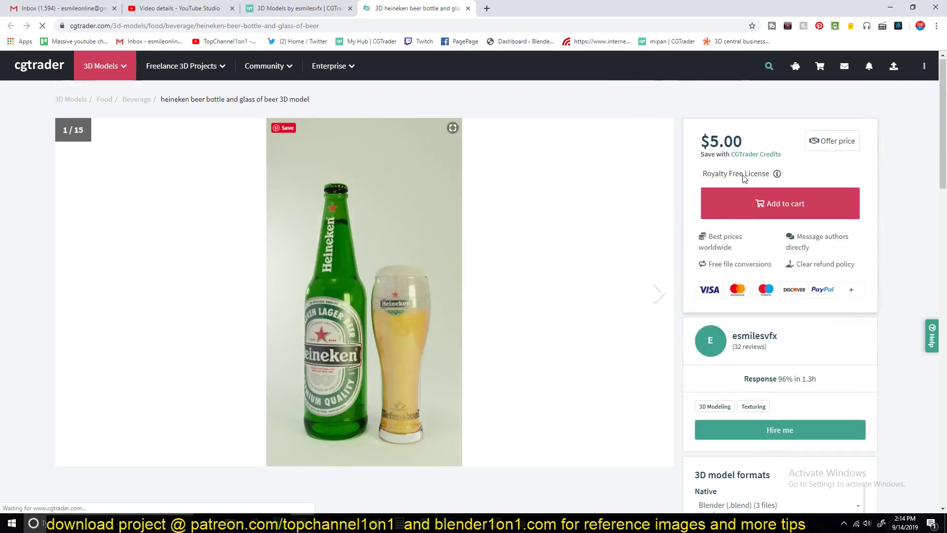
pyautogui.scroll(-4, 345, 286)
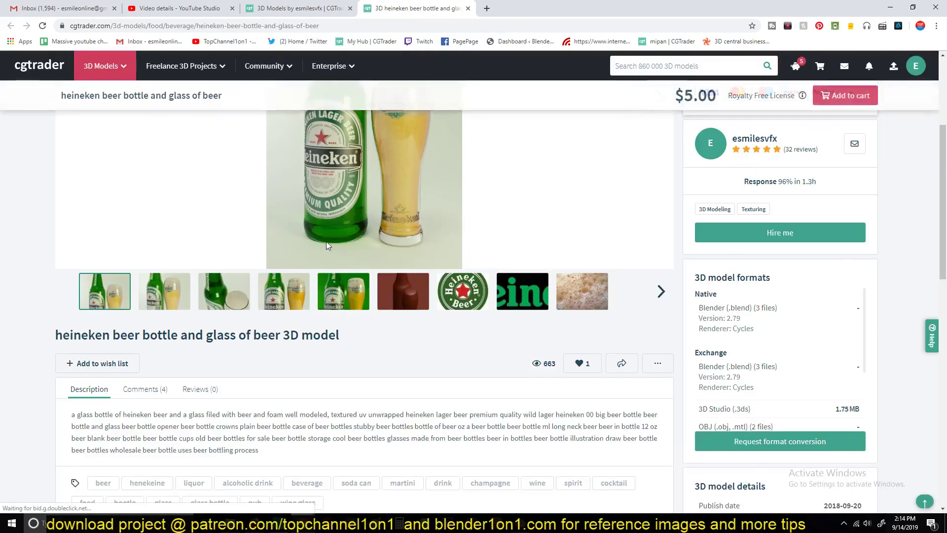
pyautogui.scroll(4, 336, 276)
pyautogui.scroll(-2, 340, 221)
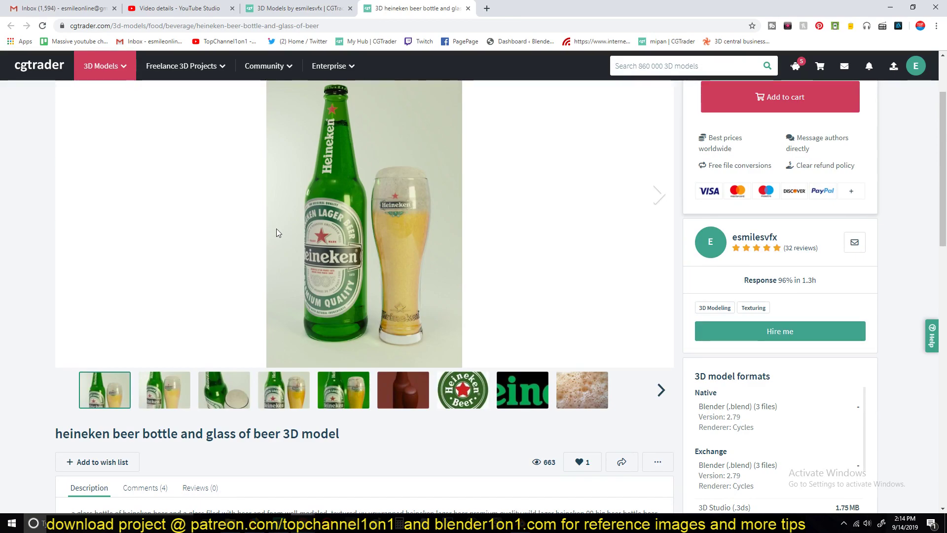
pyautogui.scroll(2, 276, 232)
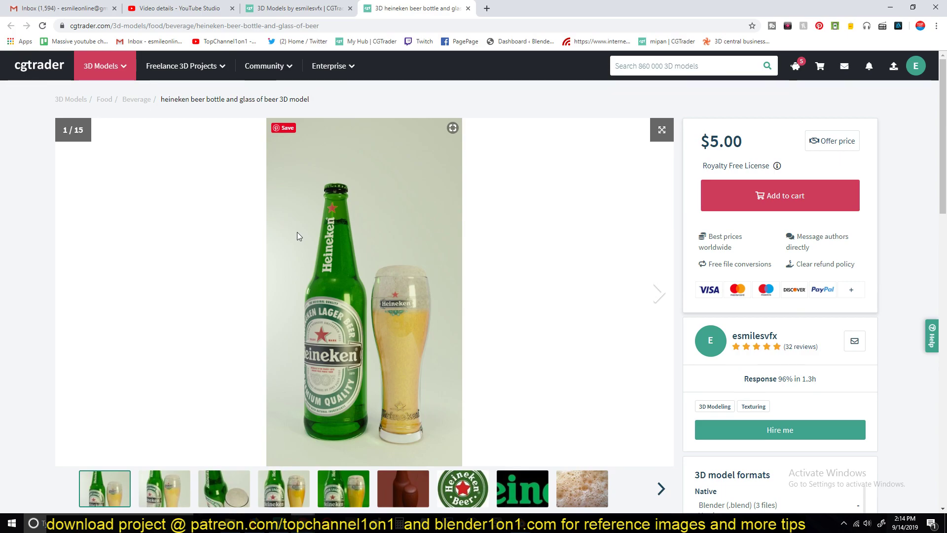
# Go back to the CGTrader model list, then return to Blender and look over the bottle model.
pyautogui.click(315, 8)
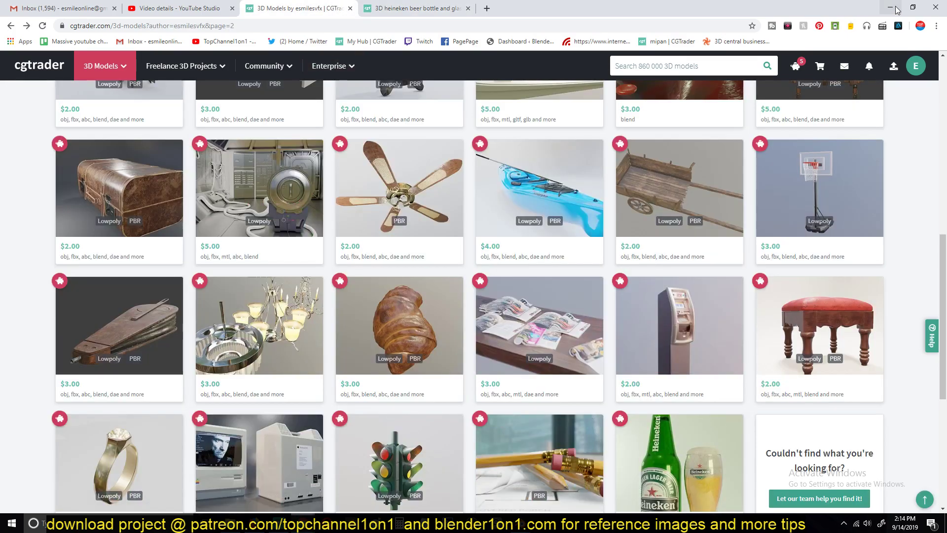
pyautogui.click(888, 7)
pyautogui.click(489, 149)
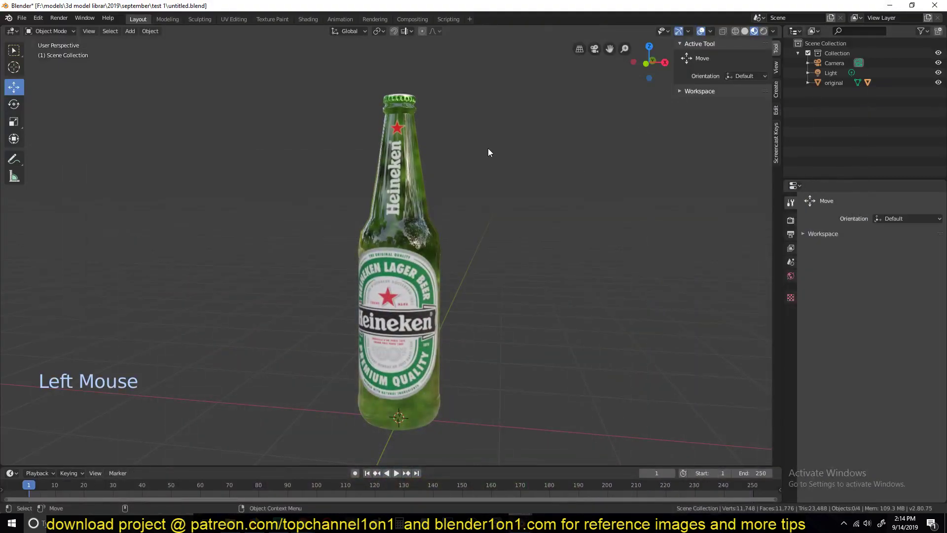
pyautogui.scroll(-4, 463, 179)
pyautogui.moveTo(427, 269); pyautogui.dragTo(368, 194, button='middle')
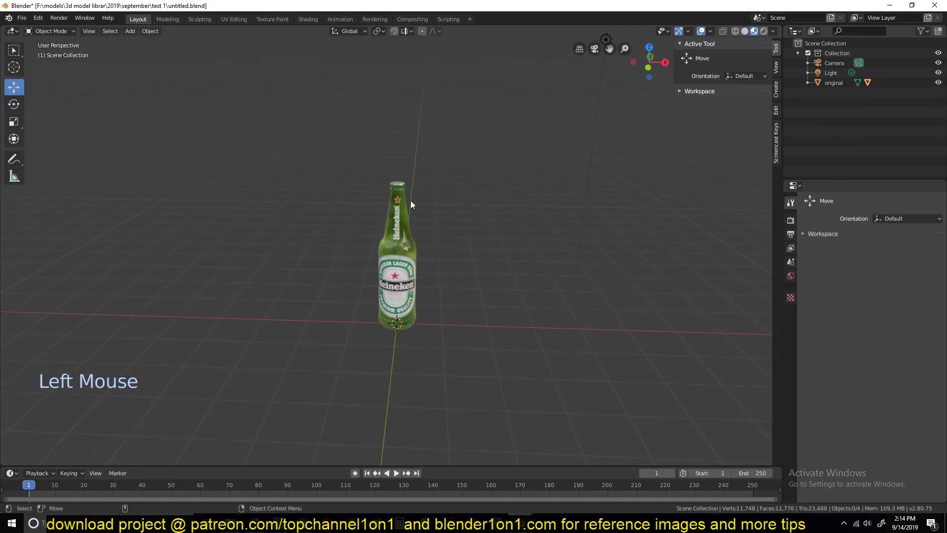
pyautogui.scroll(3, 411, 200)
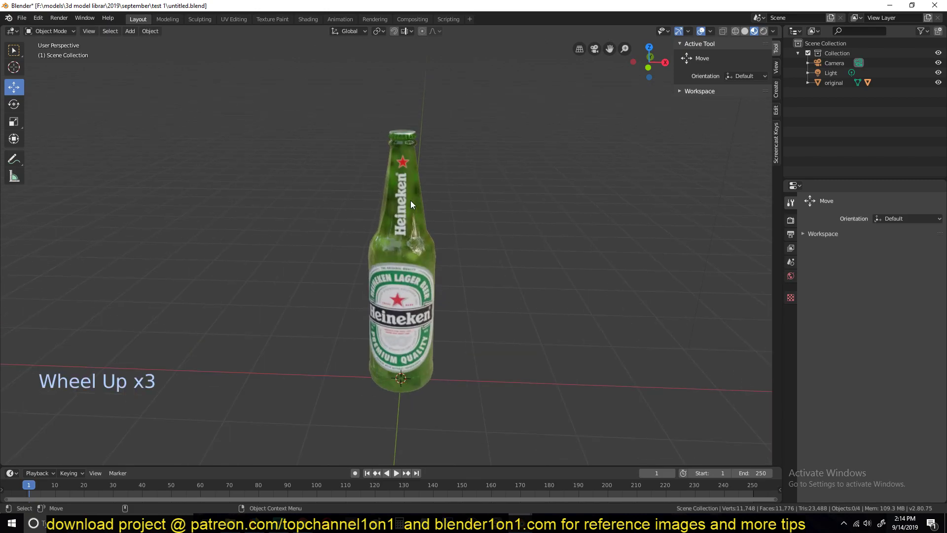
# Select the bottle and rename its object to control_object.
pyautogui.click(412, 192)
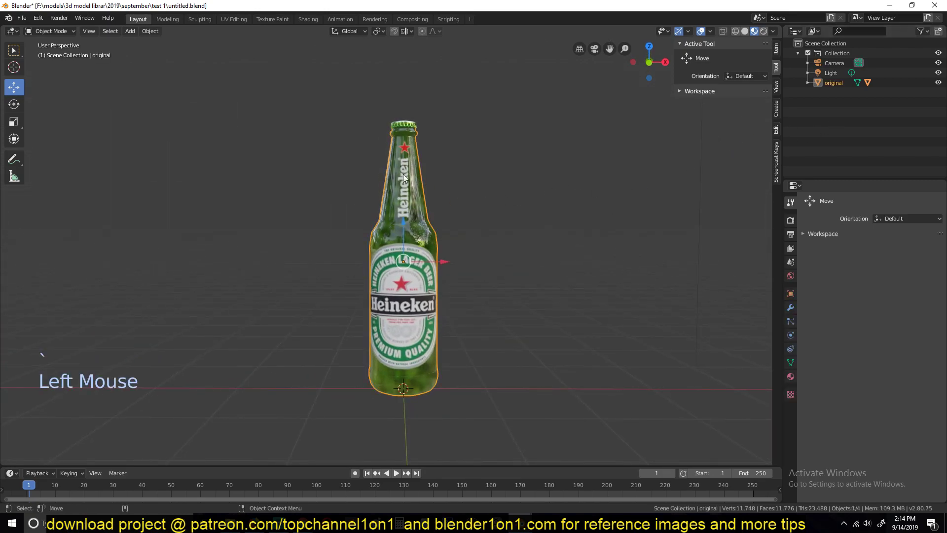
pyautogui.moveTo(404, 174); pyautogui.dragTo(336, 266, button='middle')
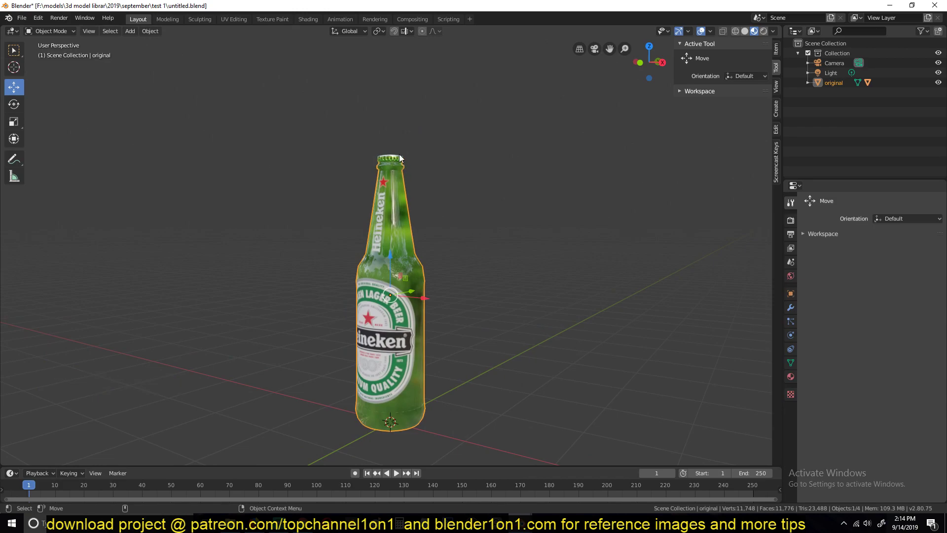
pyautogui.click(831, 82)
pyautogui.doubleClick(836, 82)
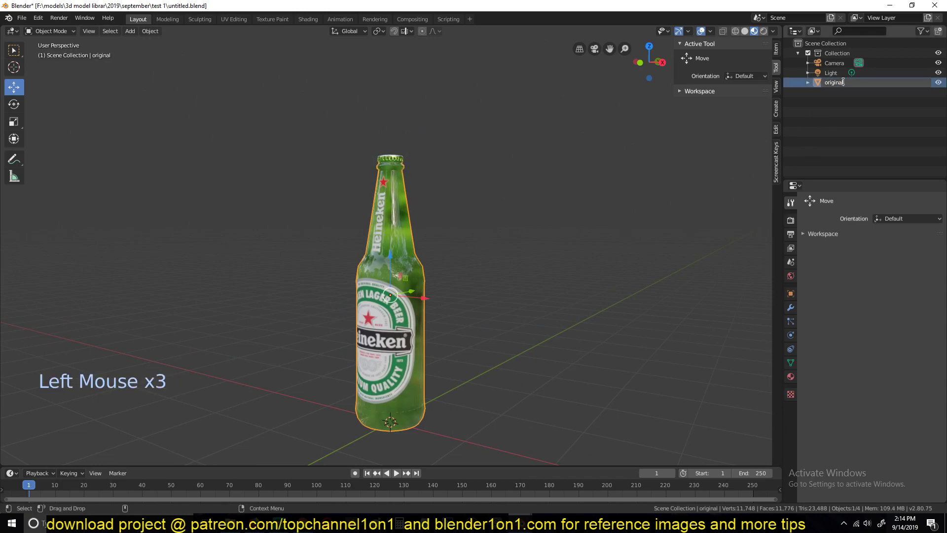
pyautogui.write('_')
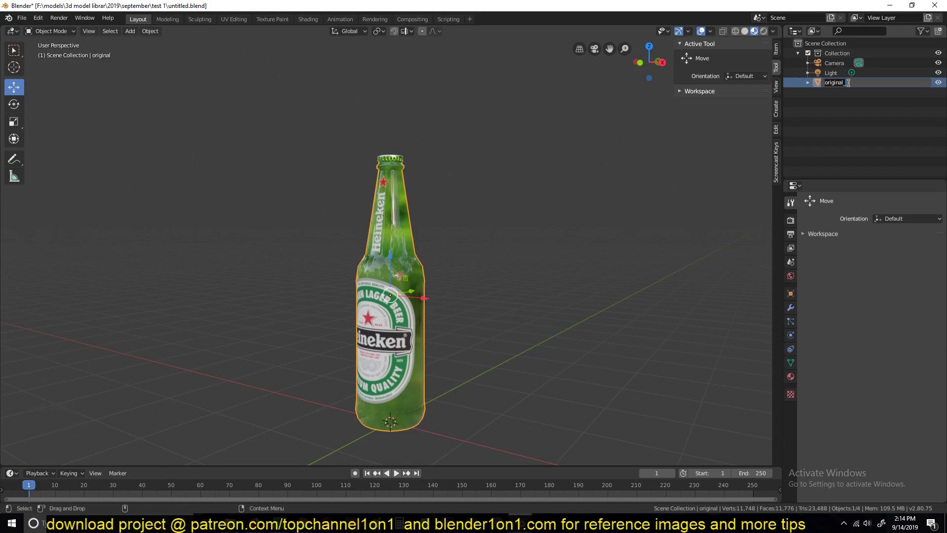
pyautogui.write('control_object')
pyautogui.press('Return')
# Select the bottle cap and frame it for a close look, undoing the accidental selection change.
pyautogui.moveTo(352, 242); pyautogui.dragTo(392, 238, button='middle')
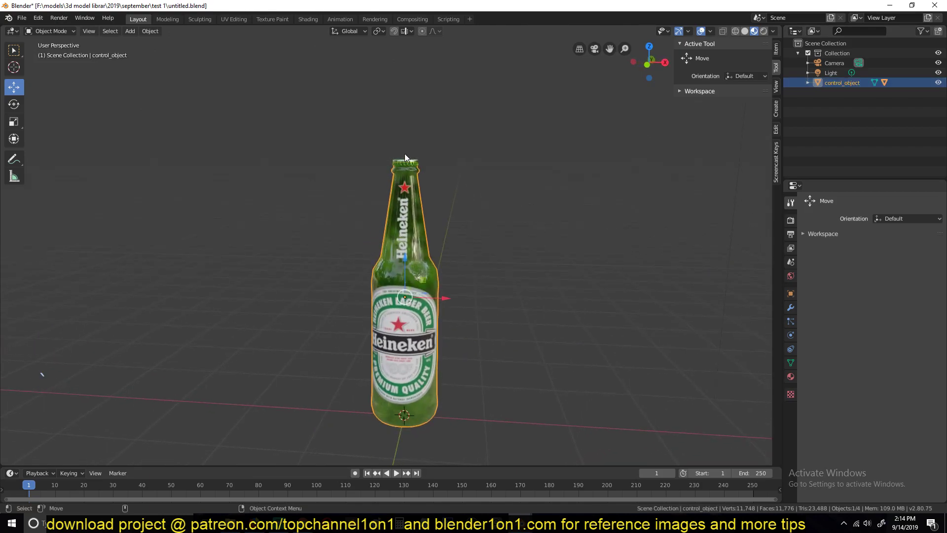
pyautogui.moveTo(427, 204); pyautogui.dragTo(430, 206)
pyautogui.hotkey('ctrl', 'z')
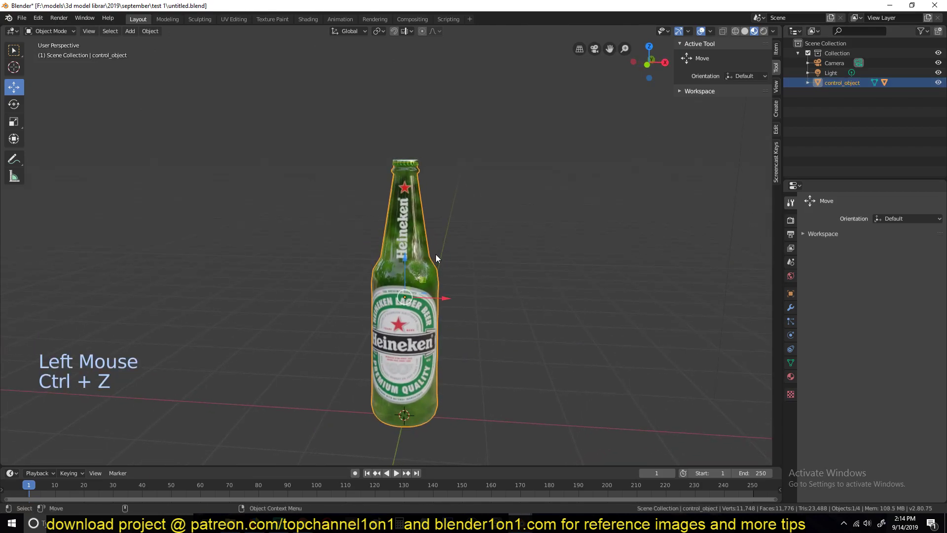
pyautogui.click(421, 167)
pyautogui.moveTo(423, 167); pyautogui.dragTo(396, 214, button='middle')
pyautogui.press('KP_Decimal')
pyautogui.scroll(-6, 365, 220)
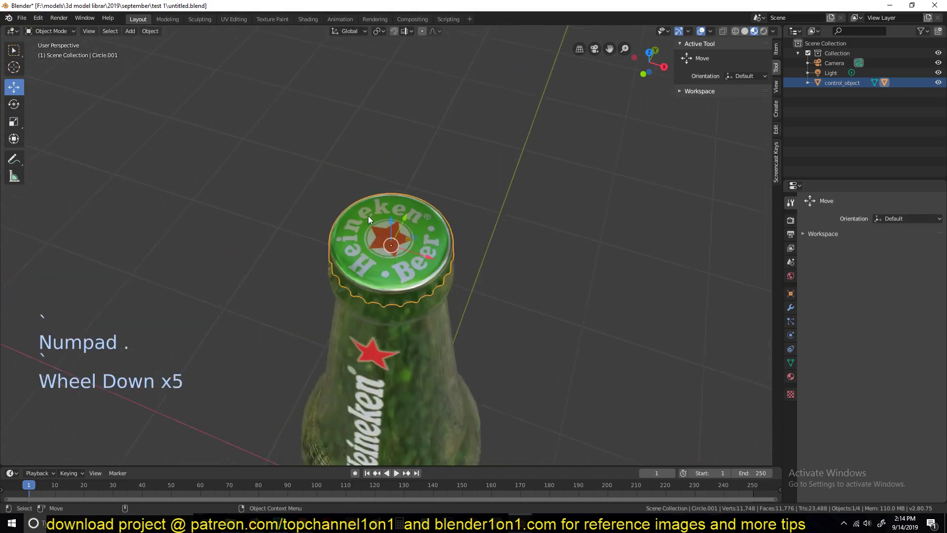
# Try to lift the cap off the bottle neck, and cancel the move.
pyautogui.press('g')
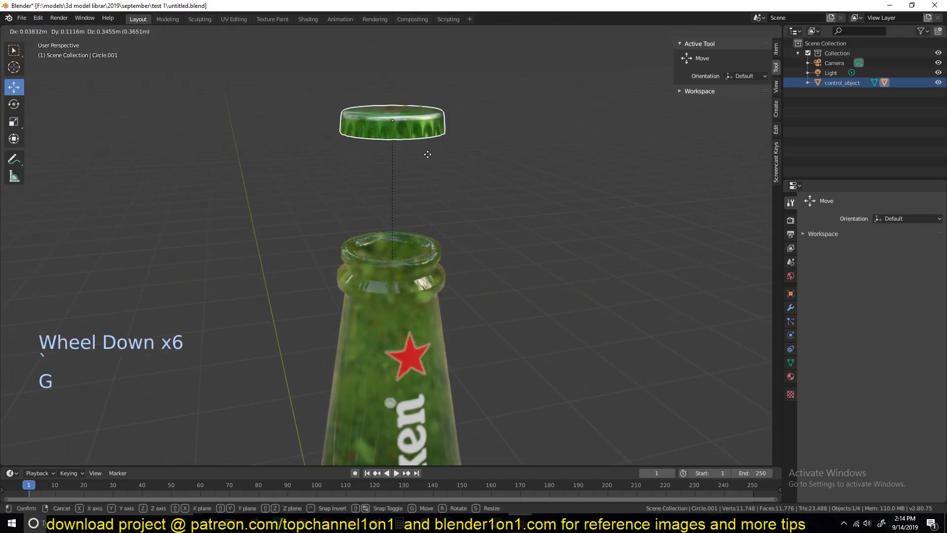
pyautogui.rightClick(429, 162)
pyautogui.moveTo(442, 209); pyautogui.dragTo(373, 173, button='middle')
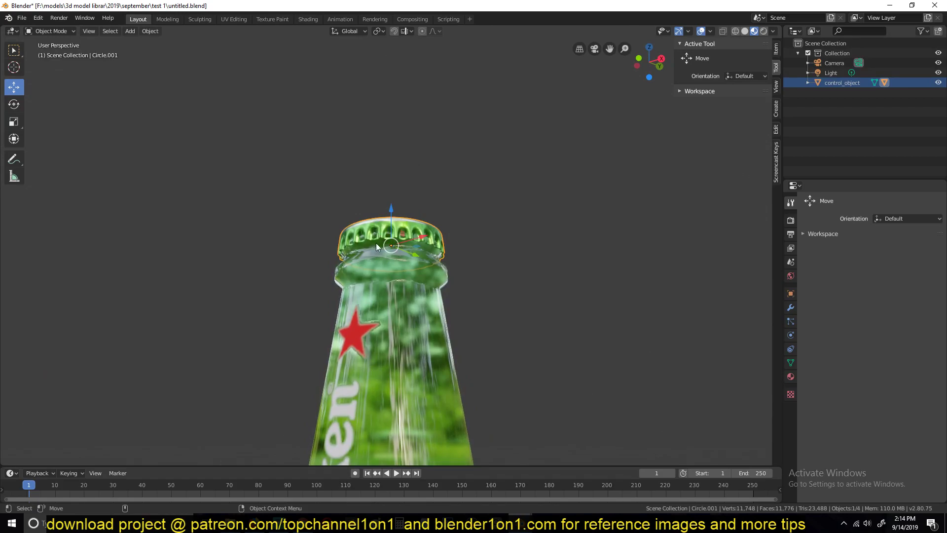
# Parent the cap to the bottle as Object (Keep Transform).
pyautogui.scroll(-7, 377, 246)
pyautogui.keyDown('shift'); pyautogui.click(408, 299); pyautogui.keyUp('shift')
pyautogui.hotkey('ctrl', 'p')
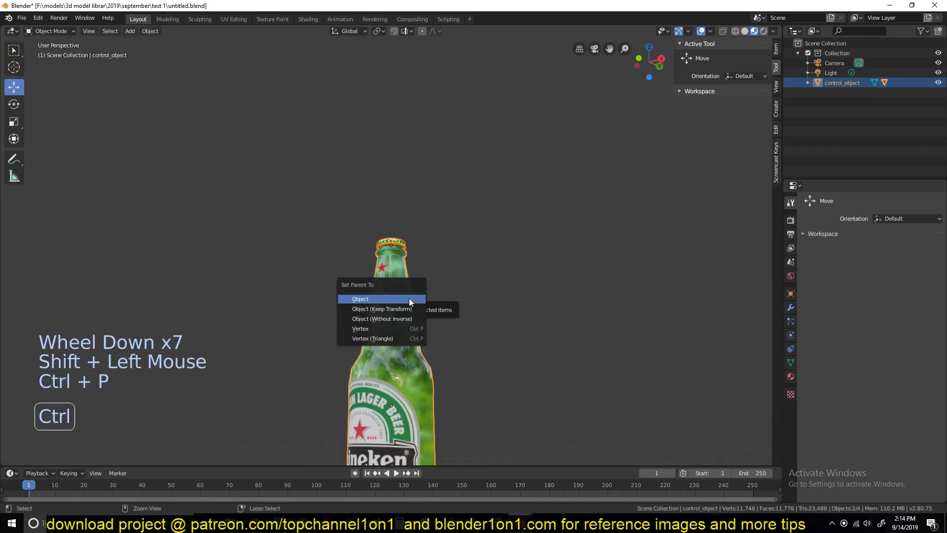
pyautogui.click(395, 306)
# Try rotating the bottle freely and in the view plane to check that the cap follows, cancelling both rotations.
pyautogui.click(401, 272)
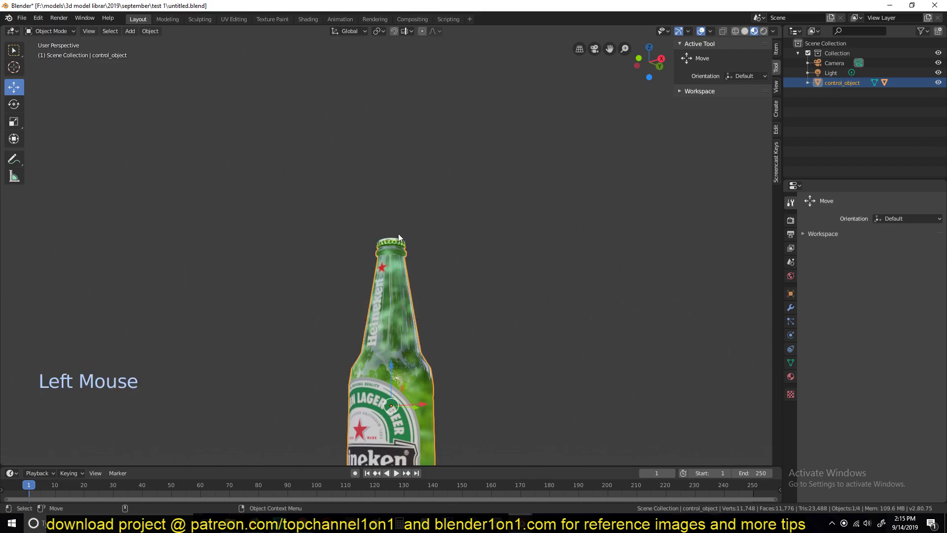
pyautogui.scroll(-2, 428, 266)
pyautogui.press('r')
pyautogui.press('r')
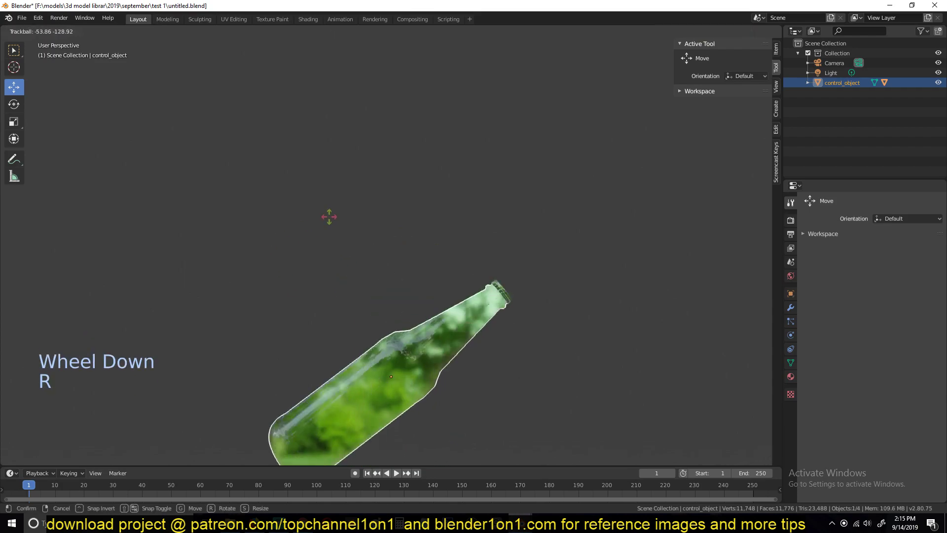
pyautogui.rightClick(427, 296)
pyautogui.press('r')
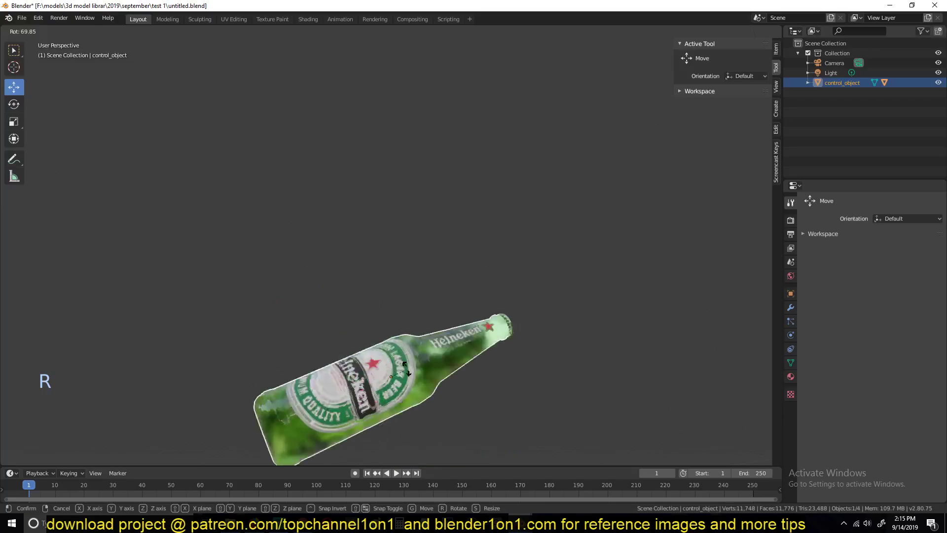
pyautogui.rightClick(420, 242)
# Hide the cap object Circle.001 under control_object, and select the bottle body.
pyautogui.moveTo(420, 239); pyautogui.dragTo(448, 223, button='middle')
pyautogui.click(395, 268)
pyautogui.click(410, 203)
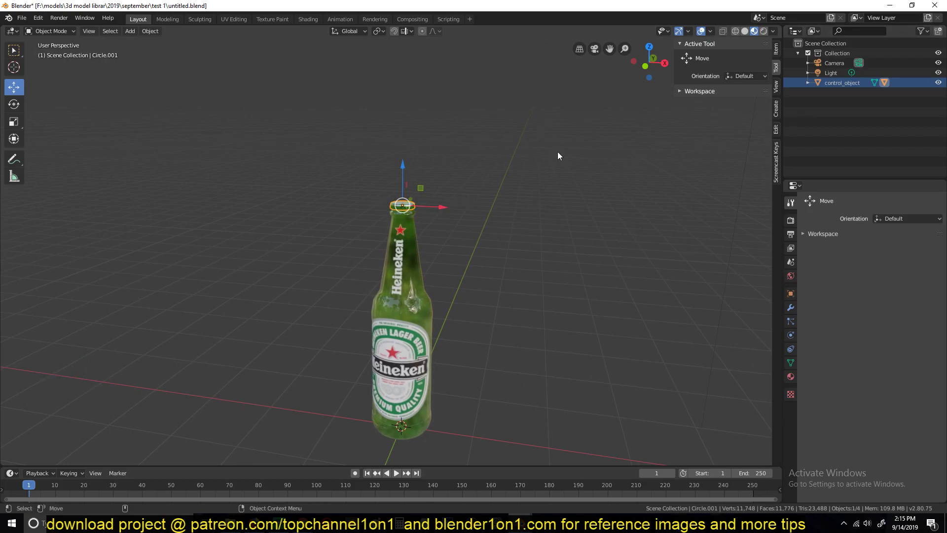
pyautogui.click(807, 82)
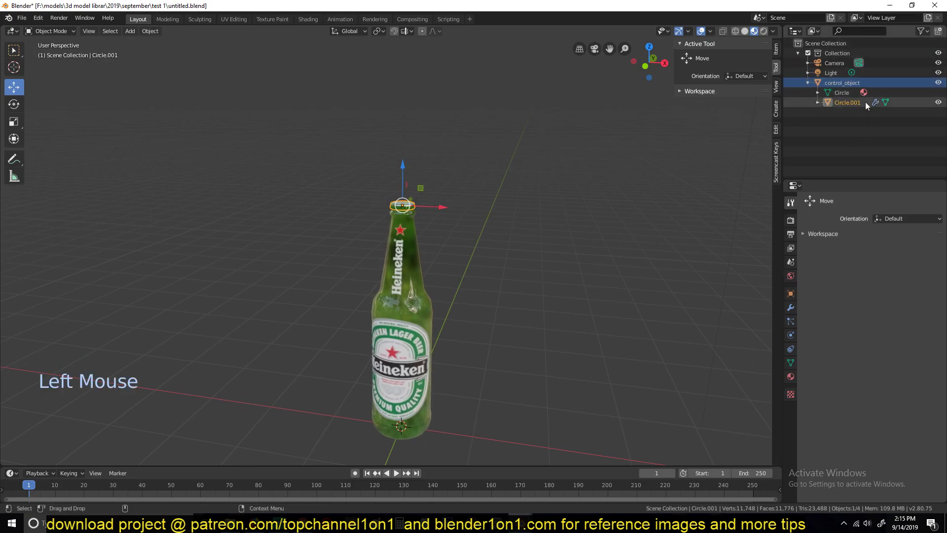
pyautogui.click(937, 102)
pyautogui.click(808, 82)
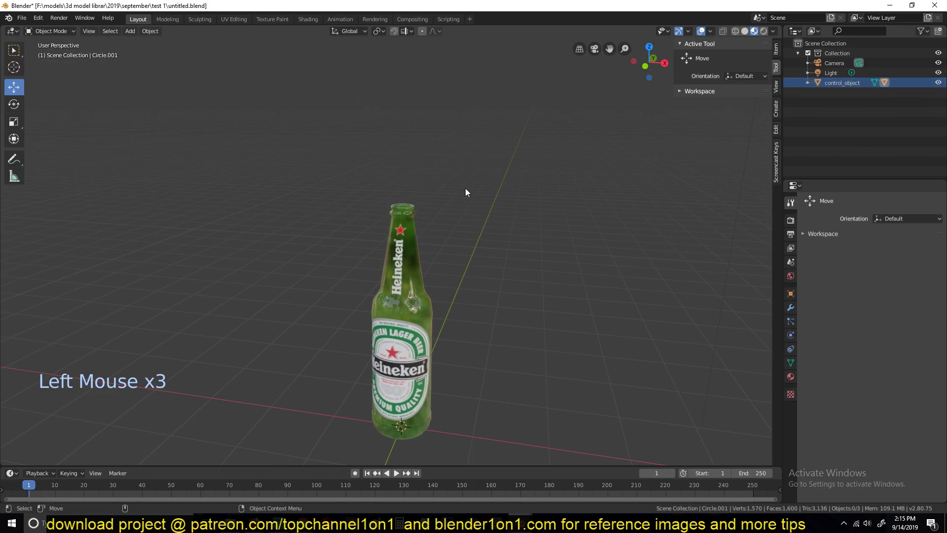
pyautogui.keyDown('shift'); pyautogui.moveTo(402, 240); pyautogui.dragTo(427, 191, button='middle'); pyautogui.keyUp('shift')
pyautogui.click(427, 193)
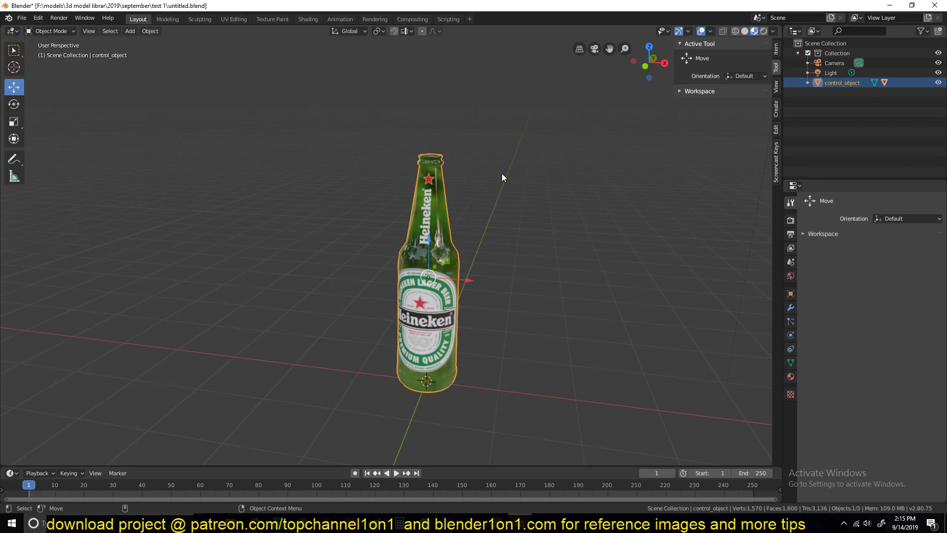
pyautogui.moveTo(413, 243)
pyautogui.mouseDown(button='middle')
pyautogui.moveTo(461, 286)
pyautogui.moveTo(482, 275)
pyautogui.moveTo(413, 291)
pyautogui.moveTo(411, 255)
pyautogui.mouseUp(button='middle')
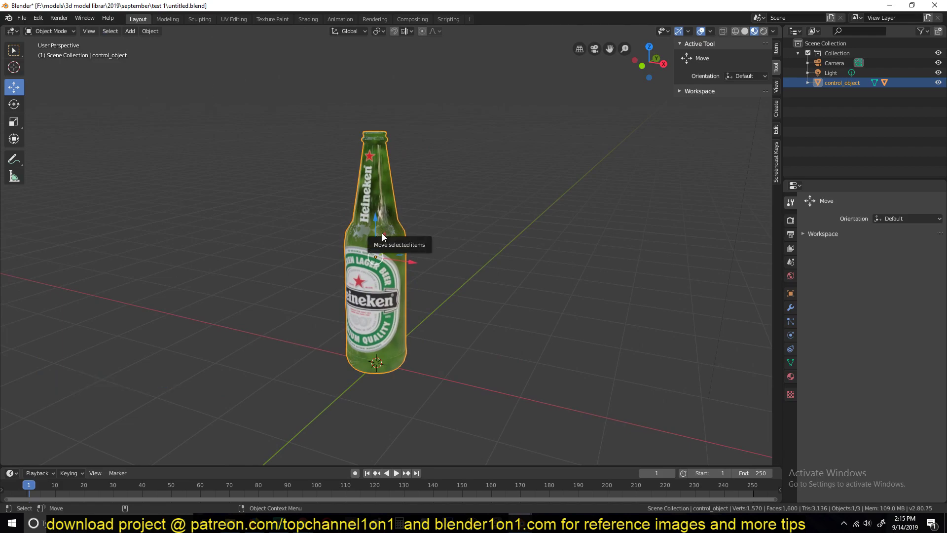
# Check in the add-on preferences that Object: Cell Fracture is enabled, and close the preferences.
pyautogui.click(38, 18)
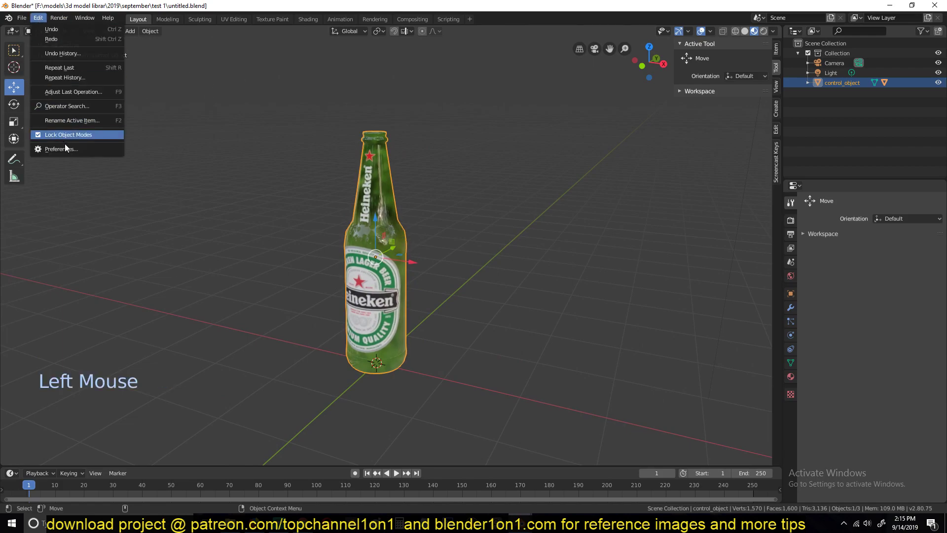
pyautogui.click(72, 148)
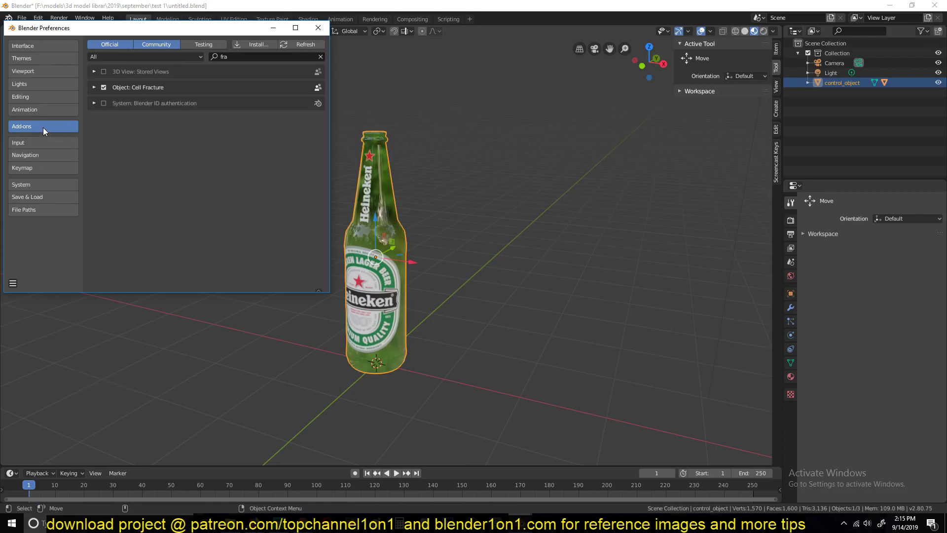
pyautogui.click(229, 55)
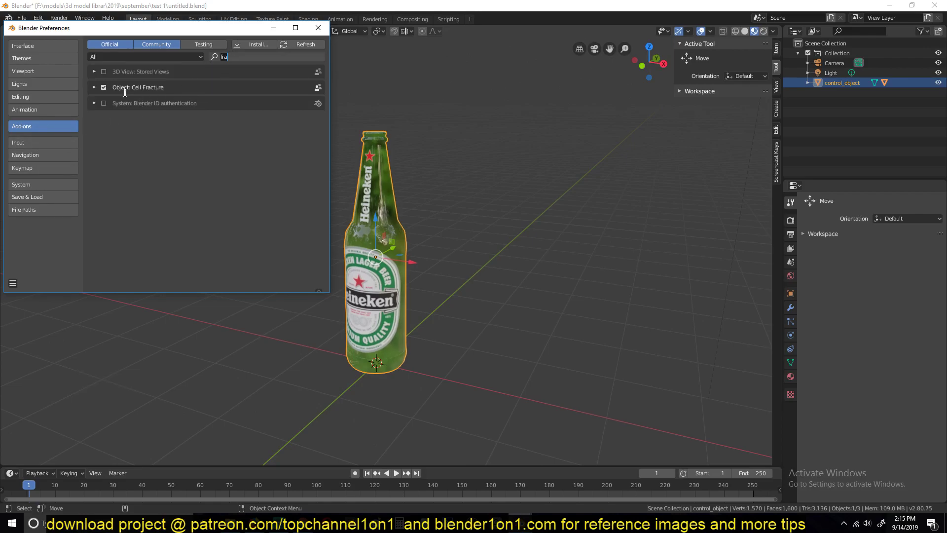
pyautogui.press('Return')
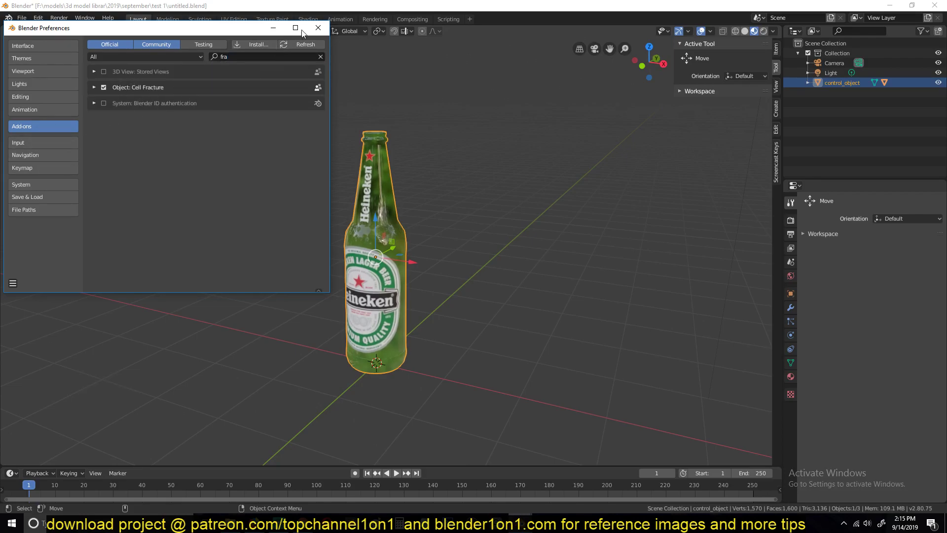
pyautogui.click(318, 27)
# Look up the Cell Fracture command among the quick effects and by searching the commands for "cell".
pyautogui.click(150, 31)
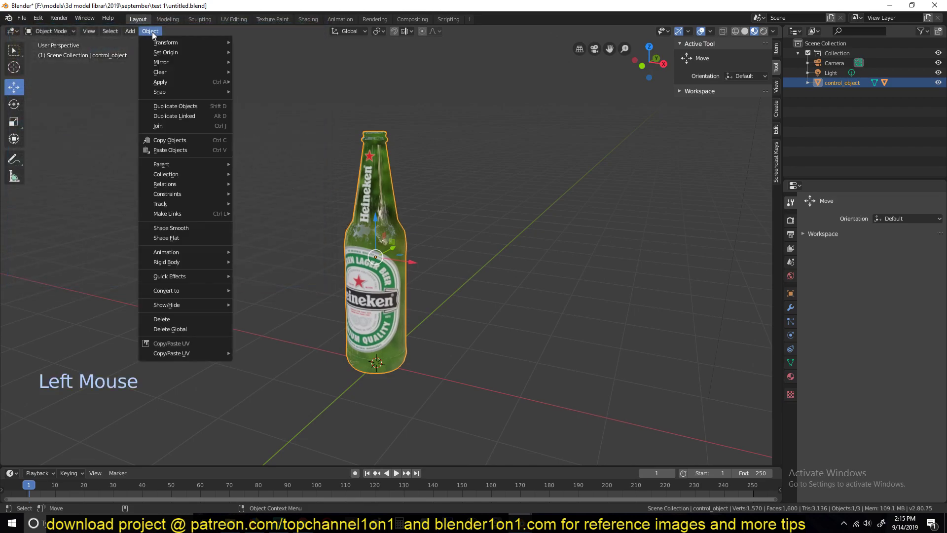
pyautogui.moveTo(199, 276)
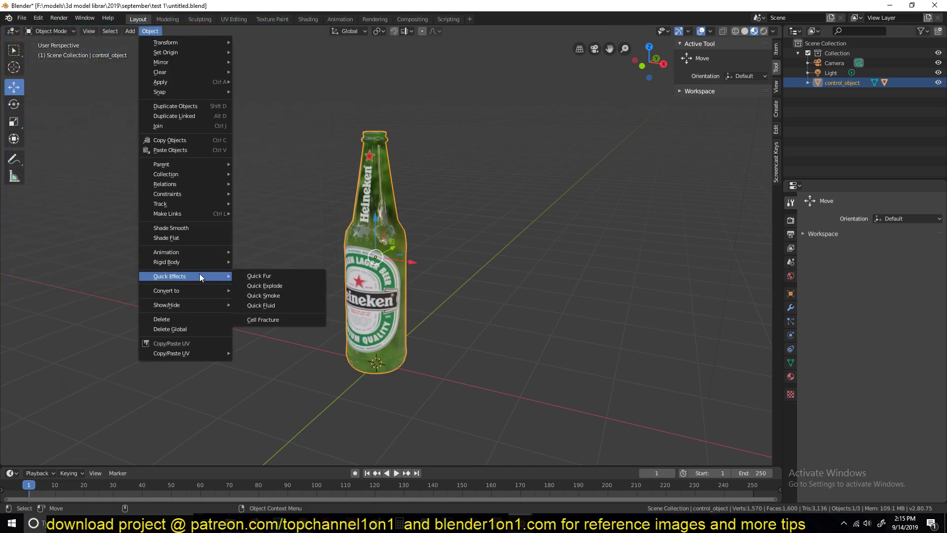
pyautogui.click(150, 30)
pyautogui.click(585, 251)
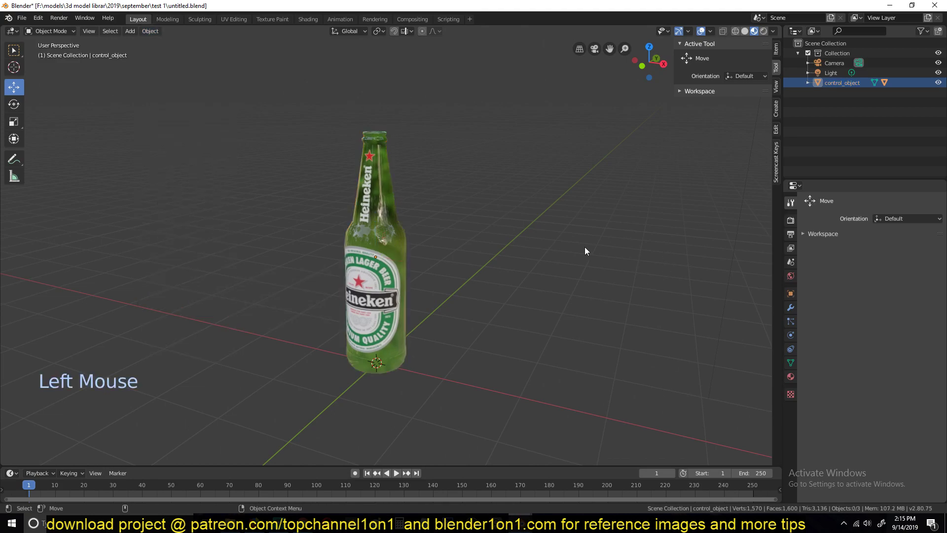
pyautogui.press('F3')
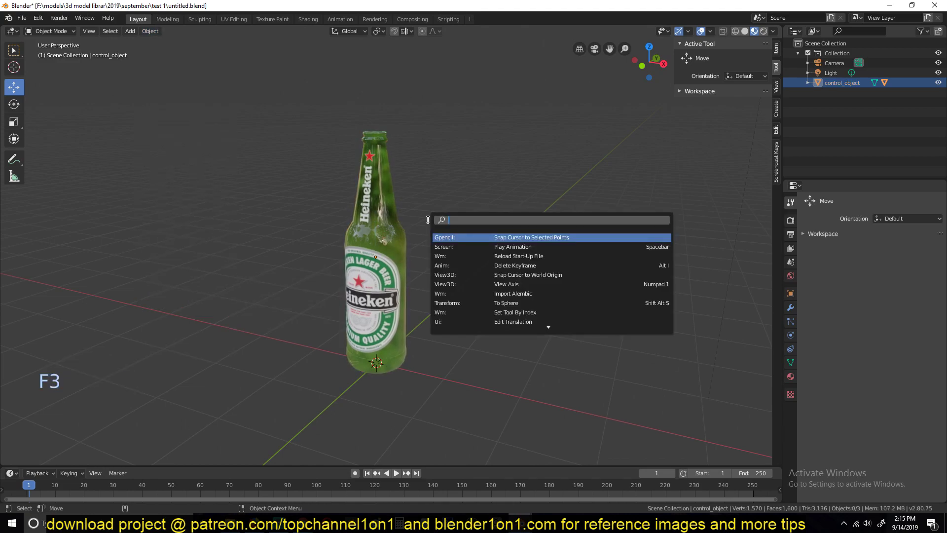
pyautogui.write('cell')
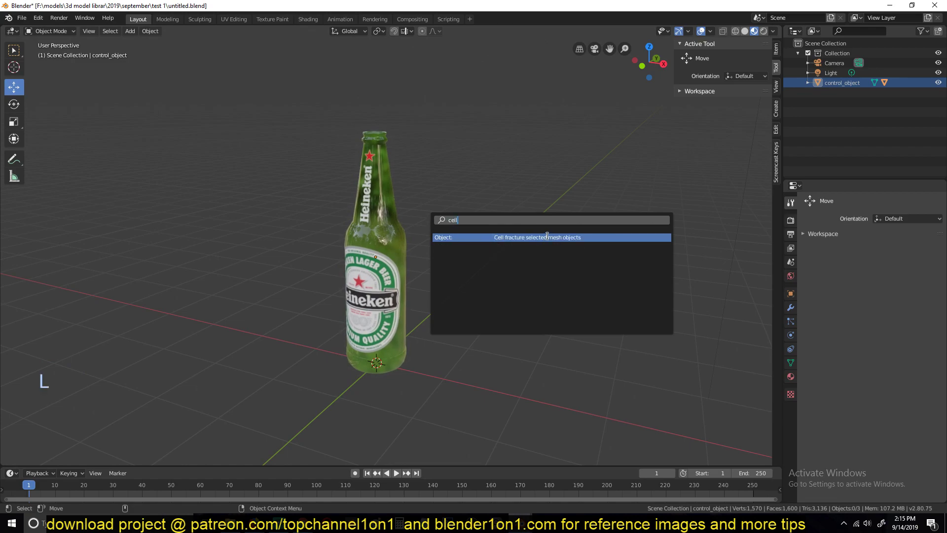
pyautogui.keyDown('shift'); pyautogui.moveTo(403, 205); pyautogui.dragTo(374, 201, button='middle'); pyautogui.keyUp('shift')
pyautogui.click(401, 209)
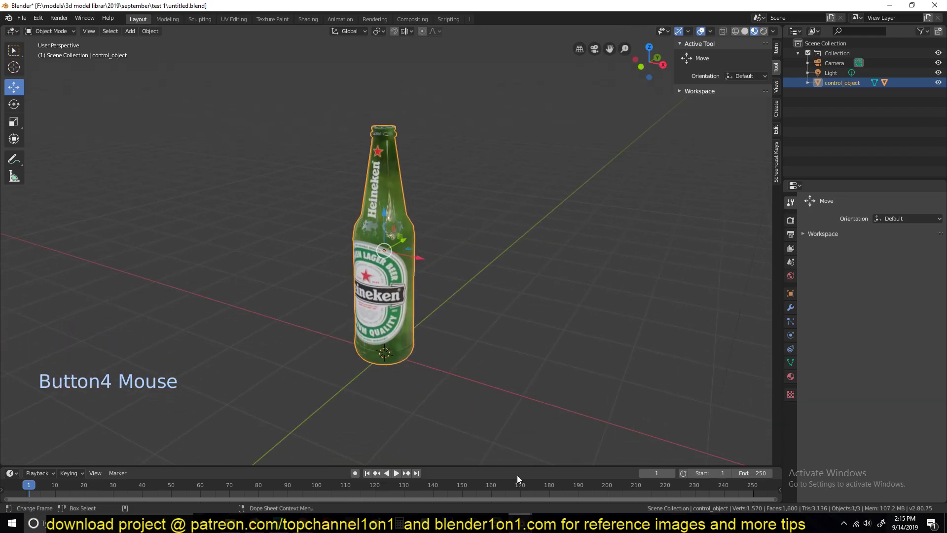
pyautogui.moveTo(519, 522)
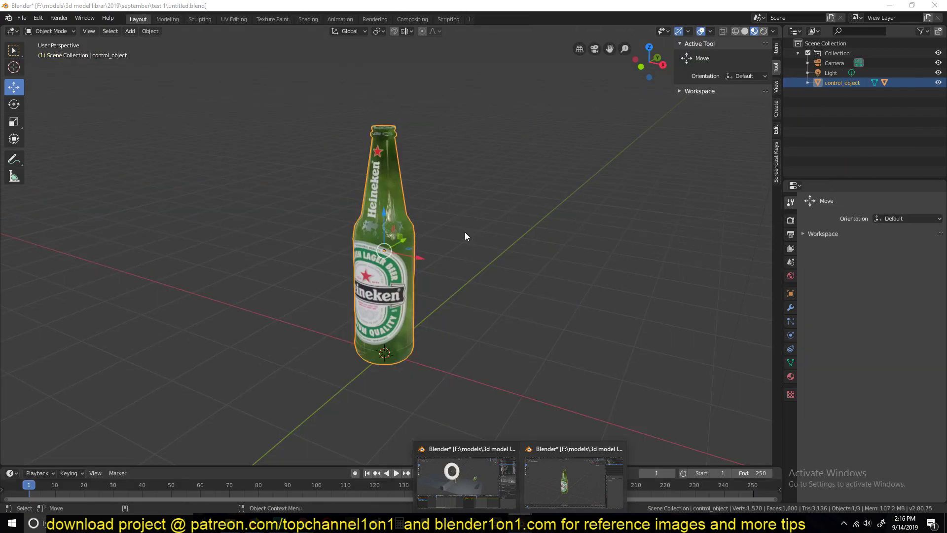
pyautogui.moveTo(280, 189); pyautogui.dragTo(290, 189, button='middle')
pyautogui.click(198, 157)
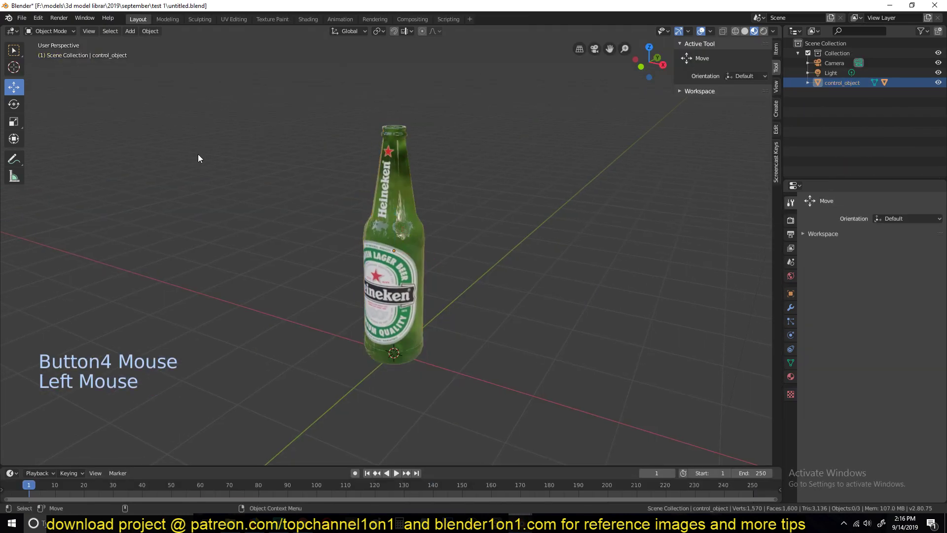
pyautogui.moveTo(198, 154); pyautogui.dragTo(246, 163, button='middle')
# Select the bottle body and open the Cell Fracture settings for it, going to the destination collection name.
pyautogui.click(363, 185)
pyautogui.click(394, 220)
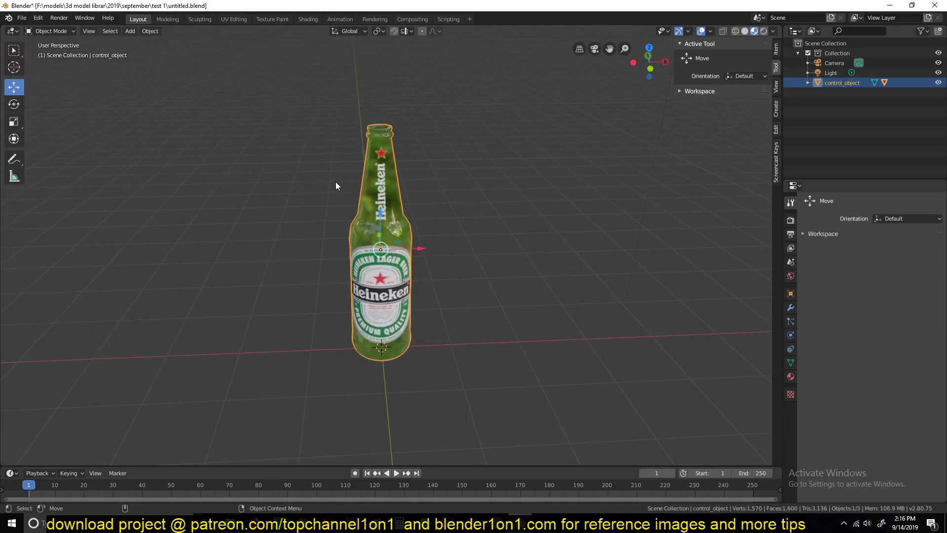
pyautogui.moveTo(386, 147); pyautogui.dragTo(423, 185, button='middle')
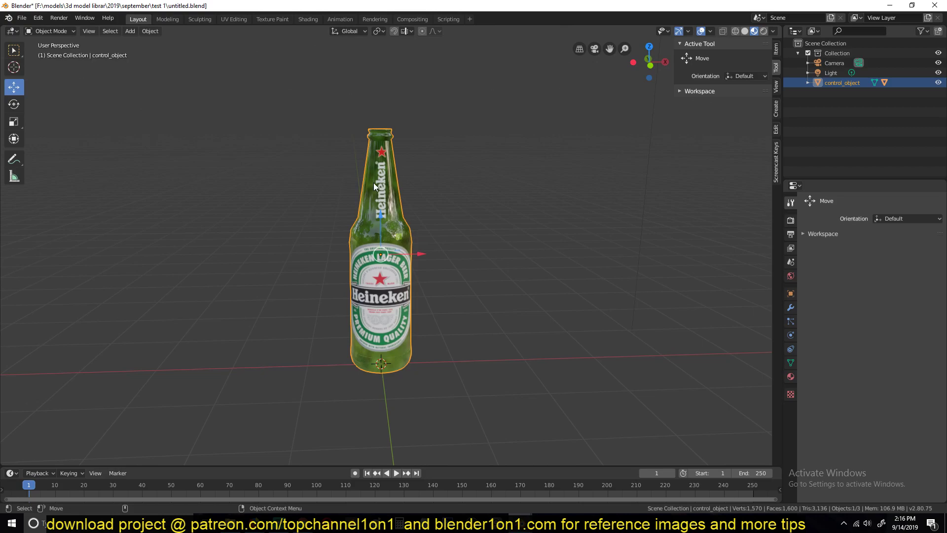
pyautogui.click(160, 30)
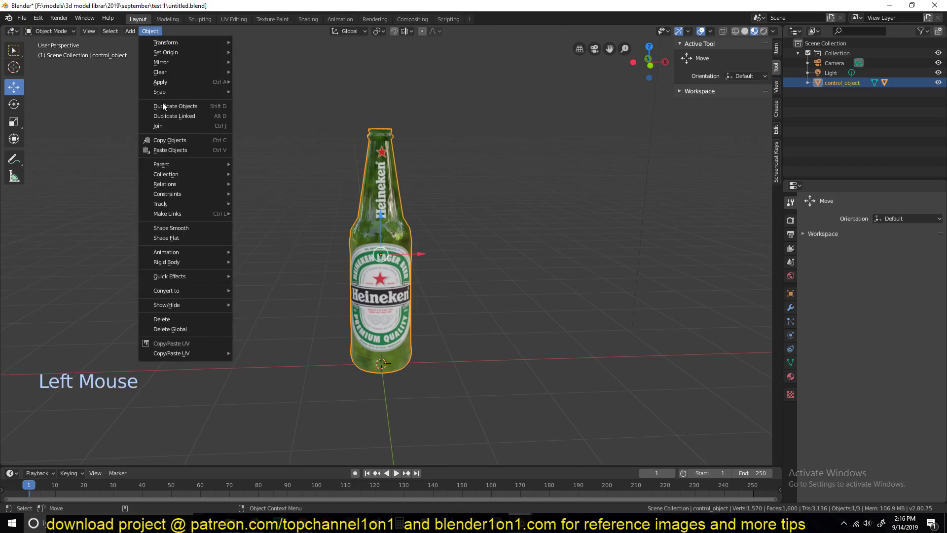
pyautogui.click(149, 30)
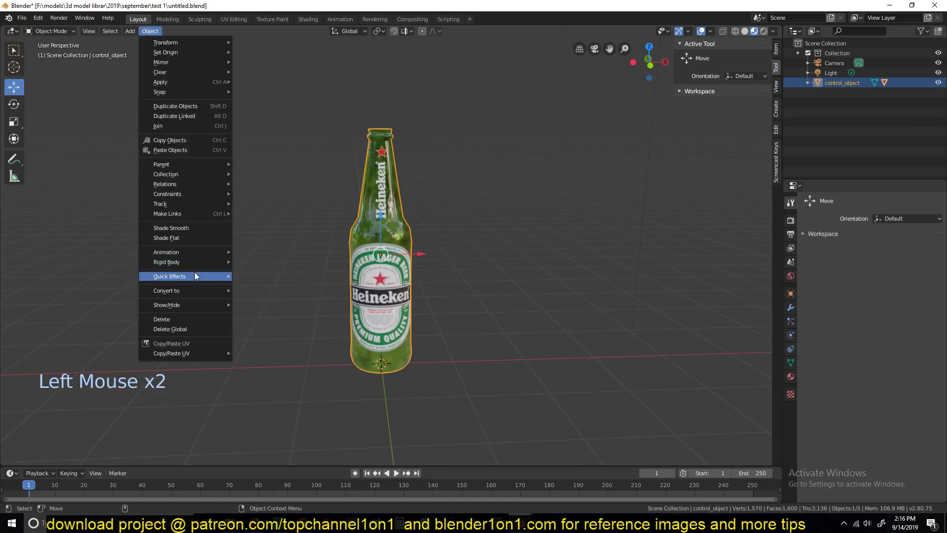
pyautogui.moveTo(194, 273)
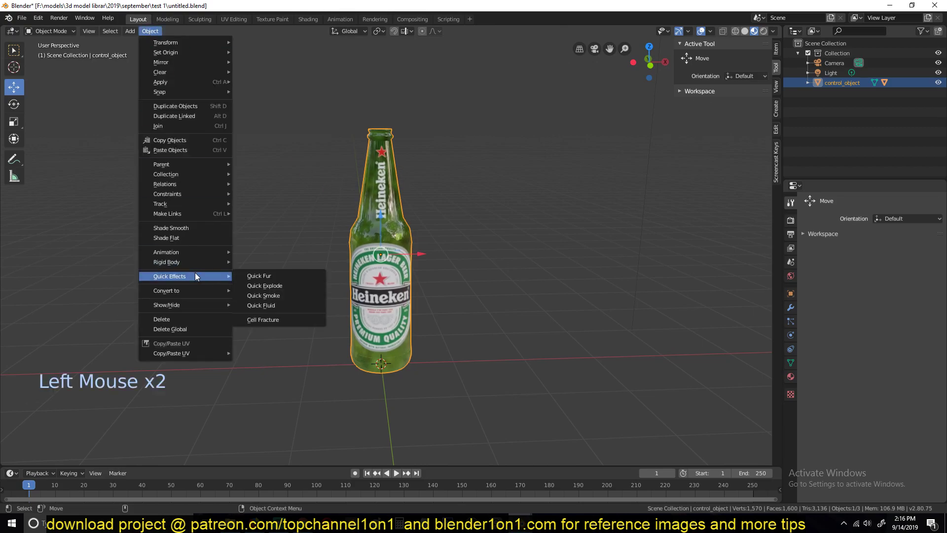
pyautogui.click(259, 319)
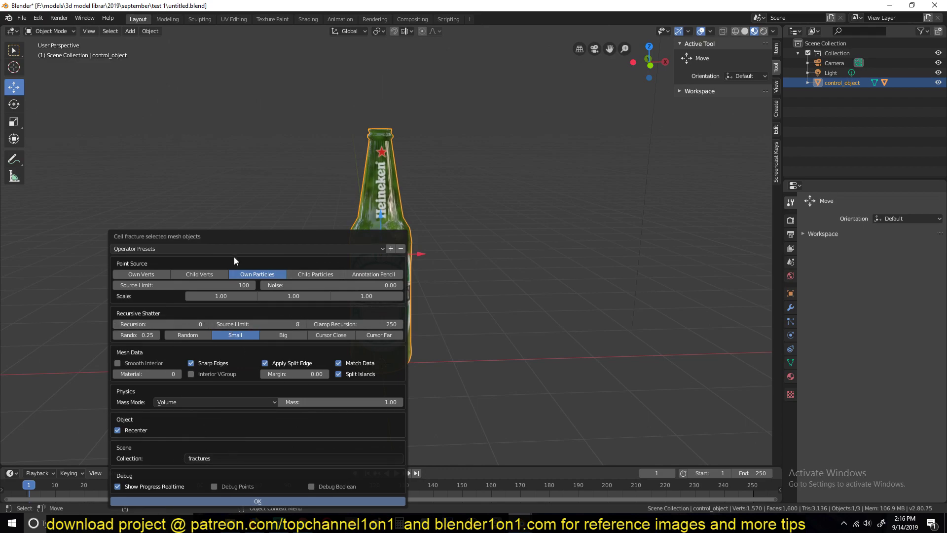
pyautogui.click(217, 458)
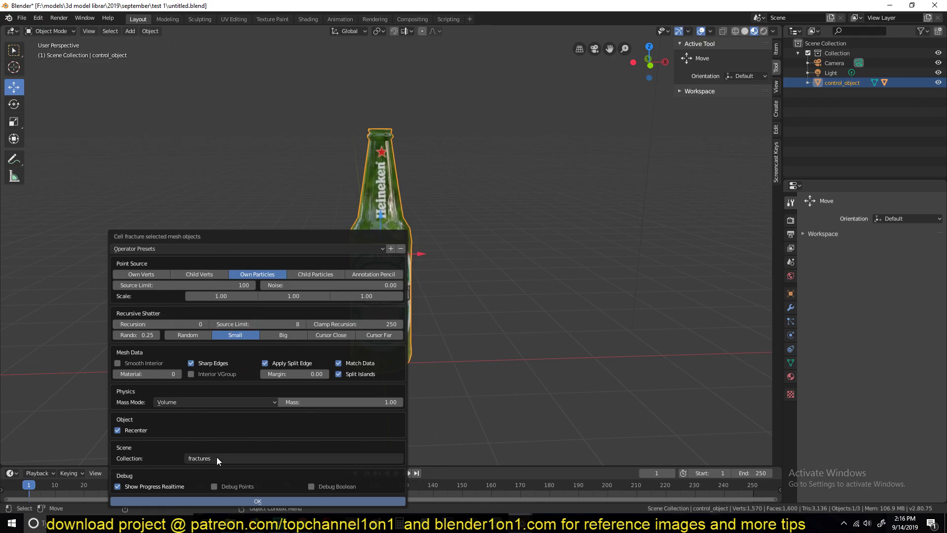